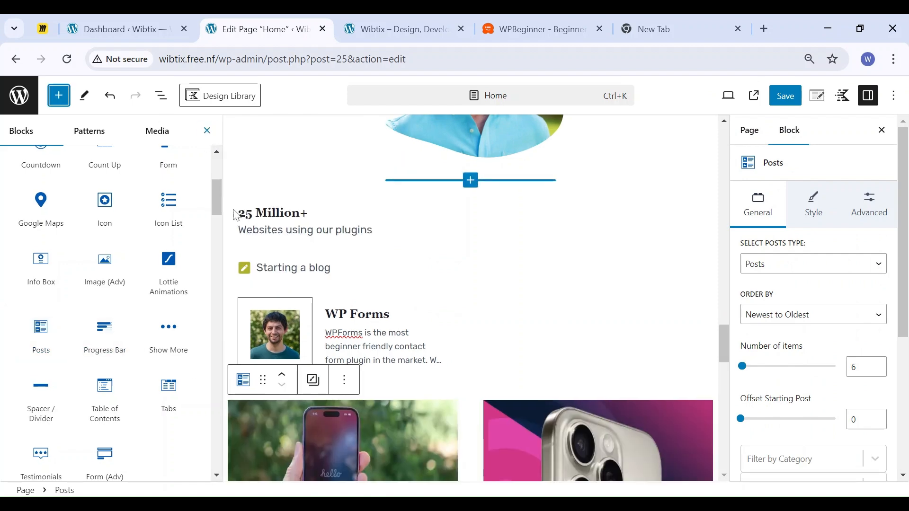
Close the block inserter and review the post cards in the Home page's Posts block
left_click(209, 135)
scroll(330, 308, "down", 8)
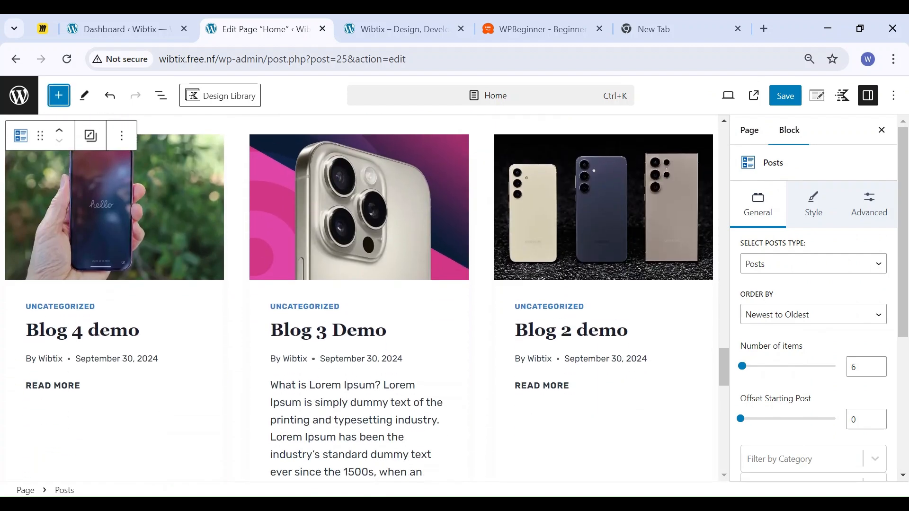
scroll(329, 308, "down", 1)
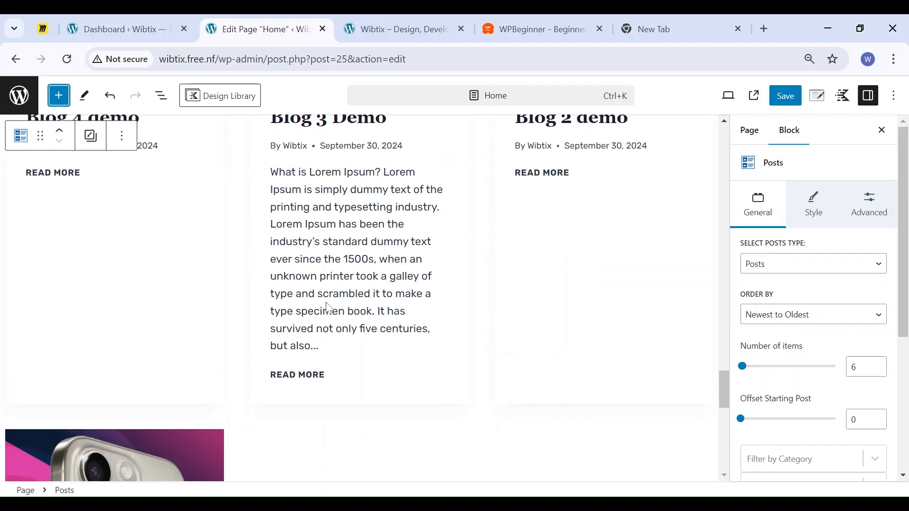
scroll(328, 310, "up", 3)
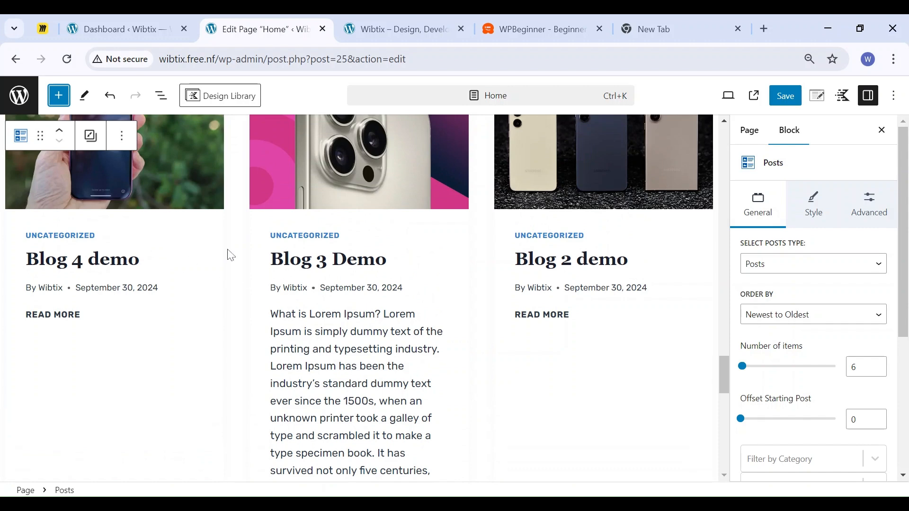
scroll(227, 253, "up", 4)
scroll(227, 253, "down", 3)
Switch to the WPBeginner website, examine its homepage sections and Blog categories, and return to the Home page editor
left_click(519, 32)
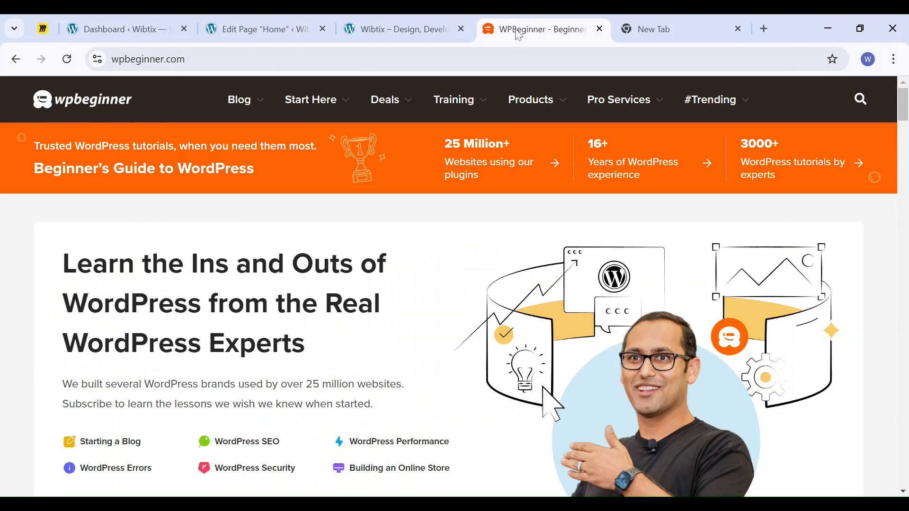
scroll(312, 350, "down", 6)
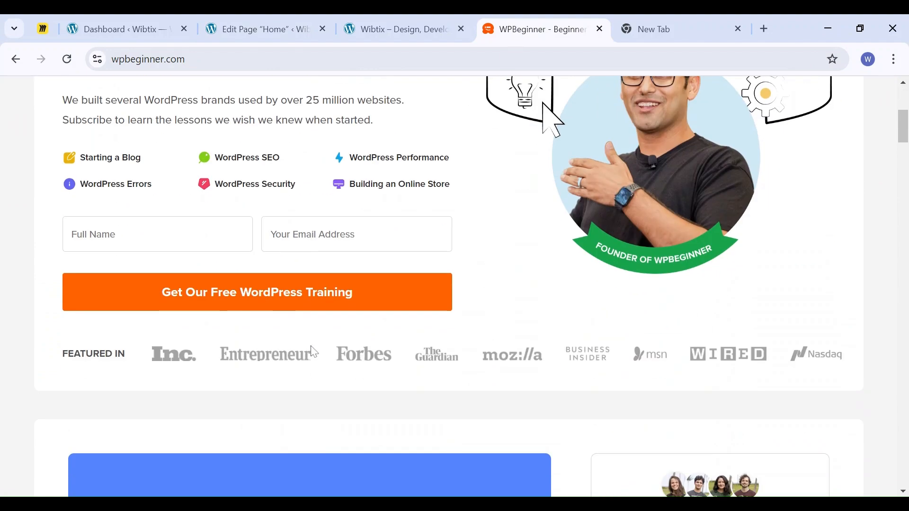
scroll(314, 353, "down", 14)
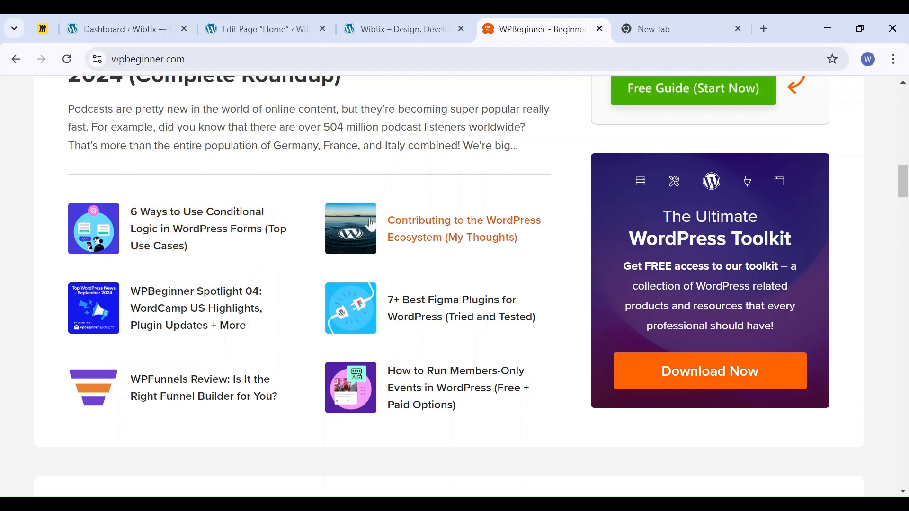
scroll(280, 250, "down", 6)
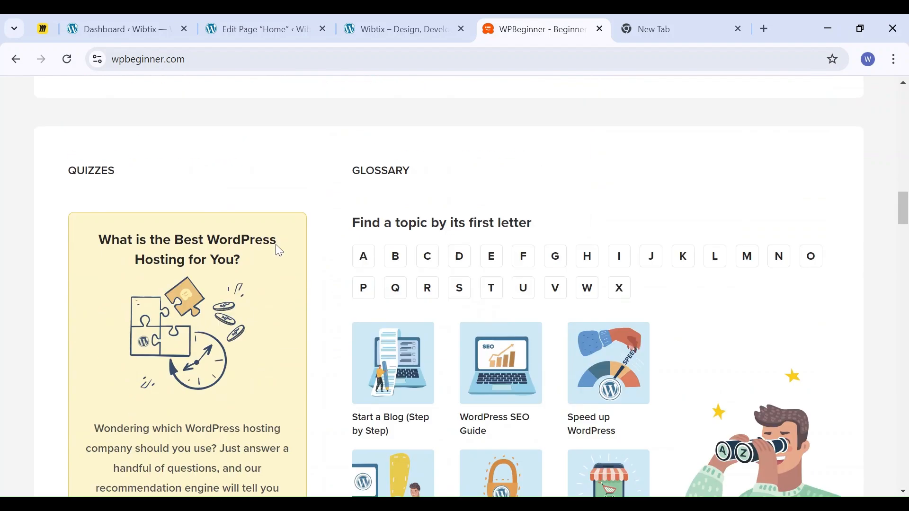
scroll(280, 250, "down", 10)
scroll(317, 243, "down", 16)
scroll(315, 248, "down", 18)
scroll(309, 246, "down", 6)
scroll(309, 246, "up", 6)
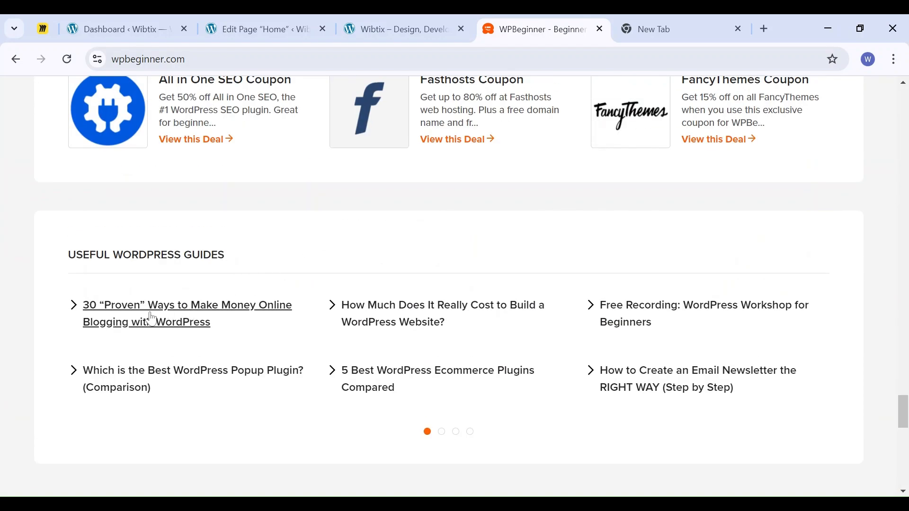
scroll(239, 305, "up", 7)
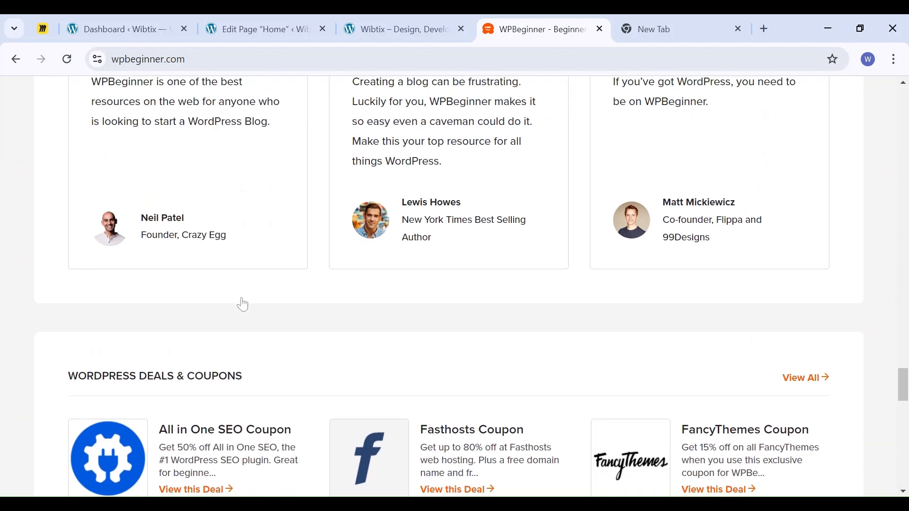
scroll(242, 304, "down", 2)
scroll(242, 304, "up", 3)
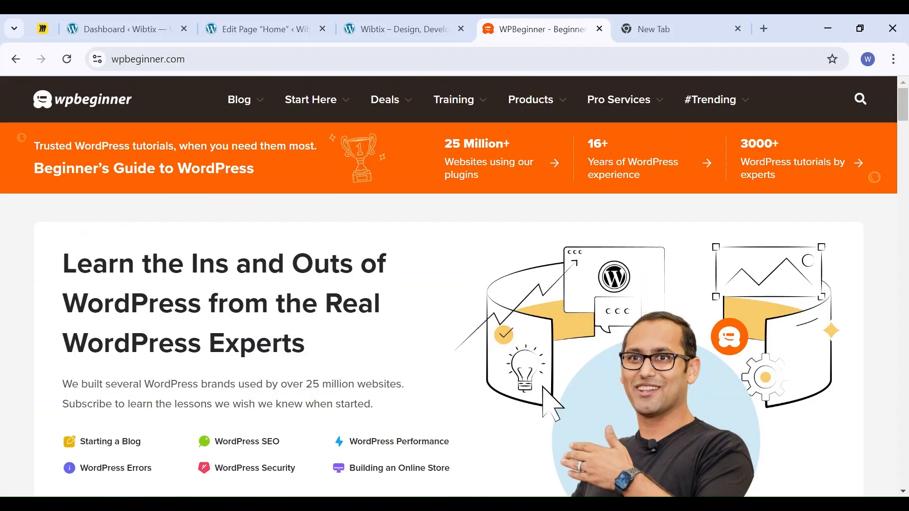
mouse_move(244, 109)
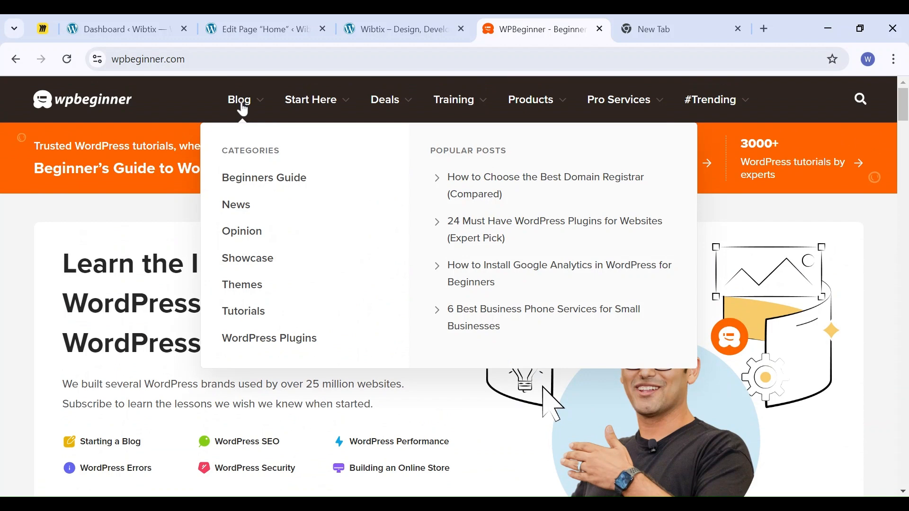
left_click(260, 21)
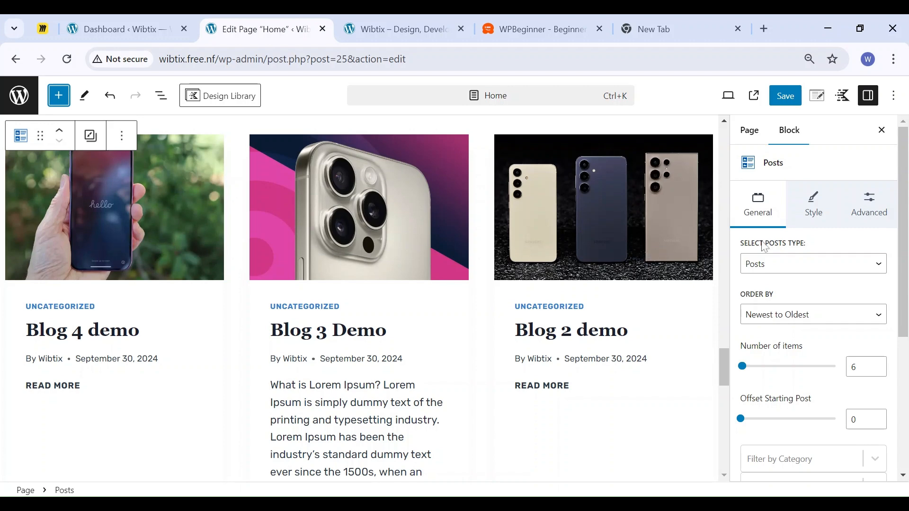
Try Pages as the Posts block's content type and set it back to Posts
left_click(772, 266)
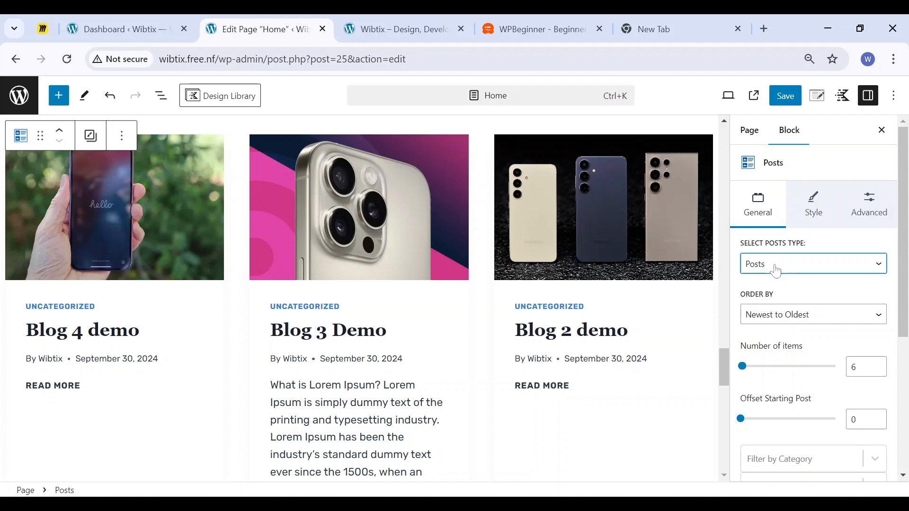
left_click(769, 307)
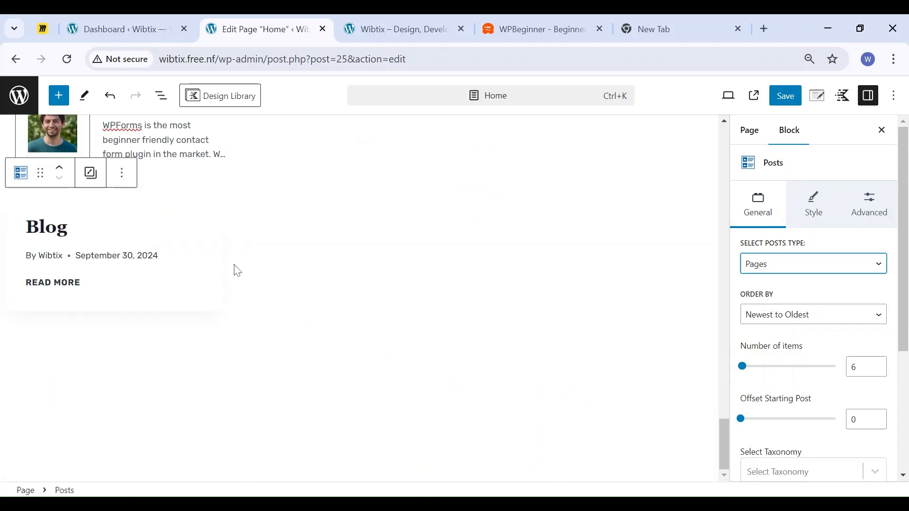
scroll(232, 270, "up", 2)
scroll(227, 277, "down", 1)
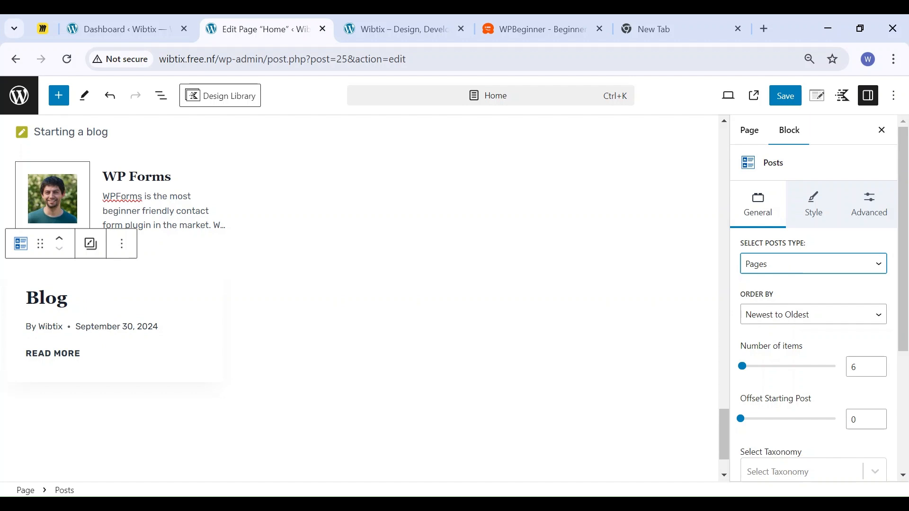
left_click(776, 287)
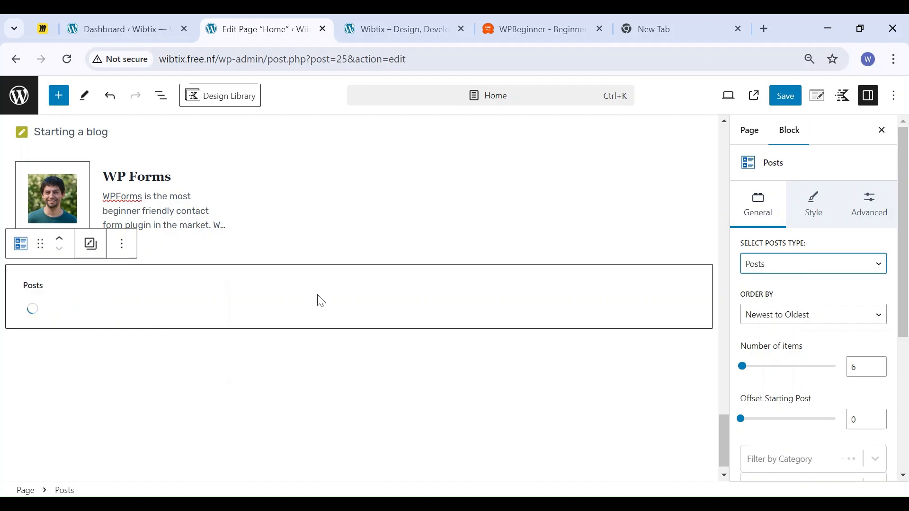
Check the sort order choices of the Posts block and examine how its post cards are arranged
left_click(781, 322)
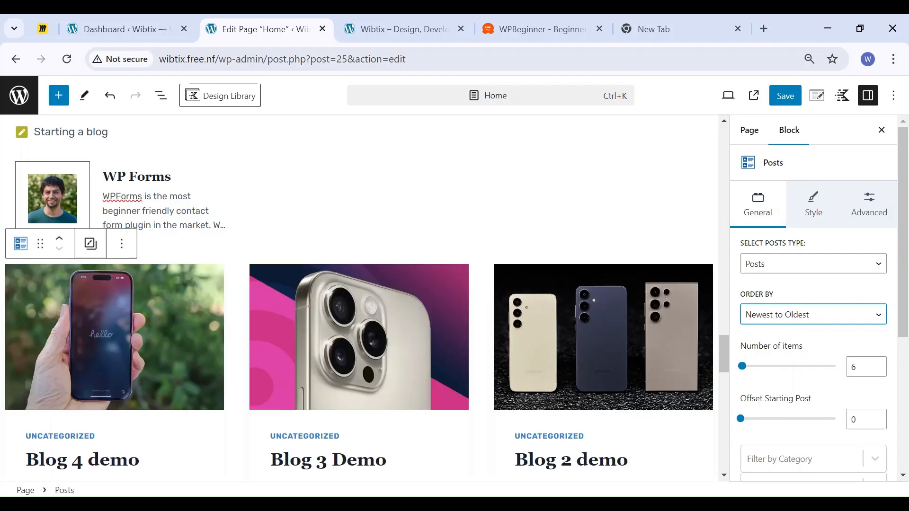
left_click(806, 293)
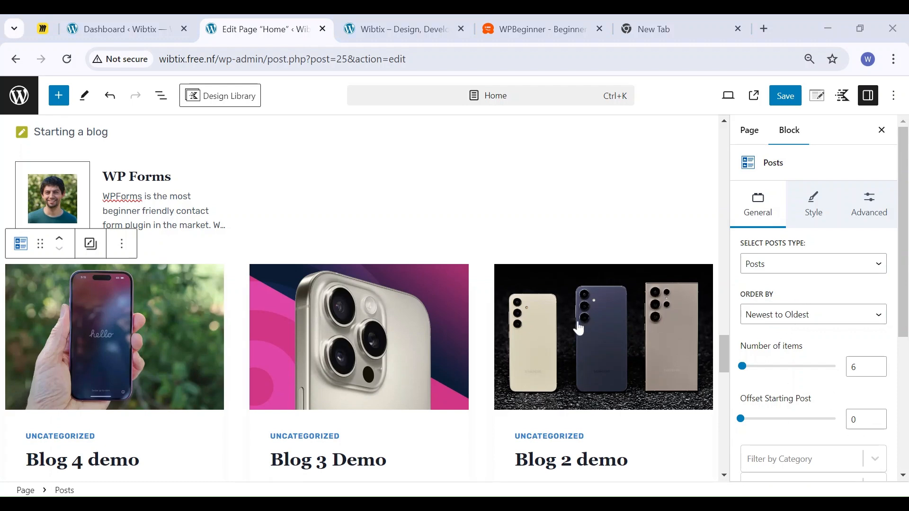
scroll(359, 327, "down", 15)
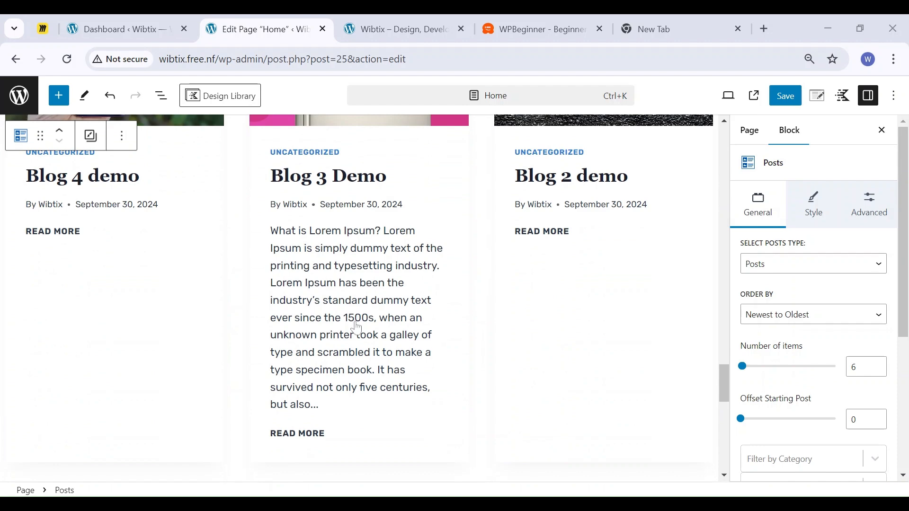
scroll(358, 327, "down", 8)
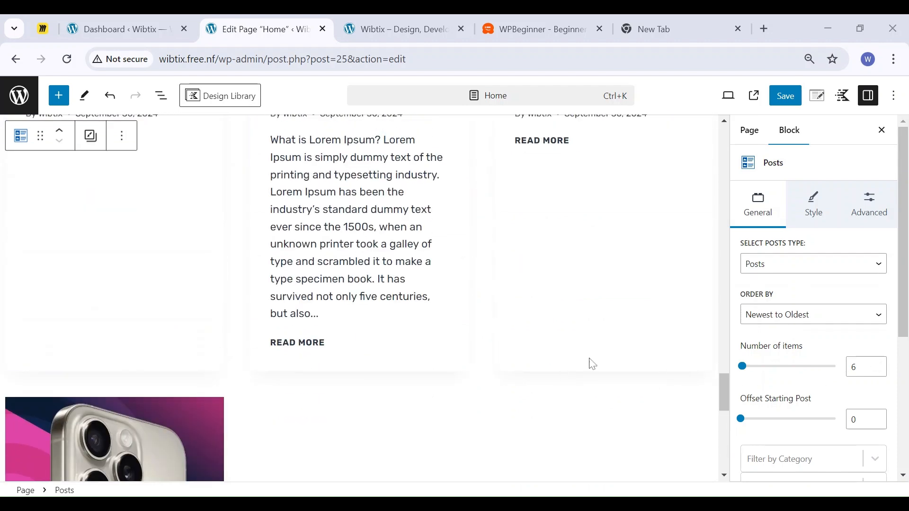
scroll(570, 357, "up", 5)
Try 22 as the Posts block's number of items and reduce it to 2
double_click(875, 366)
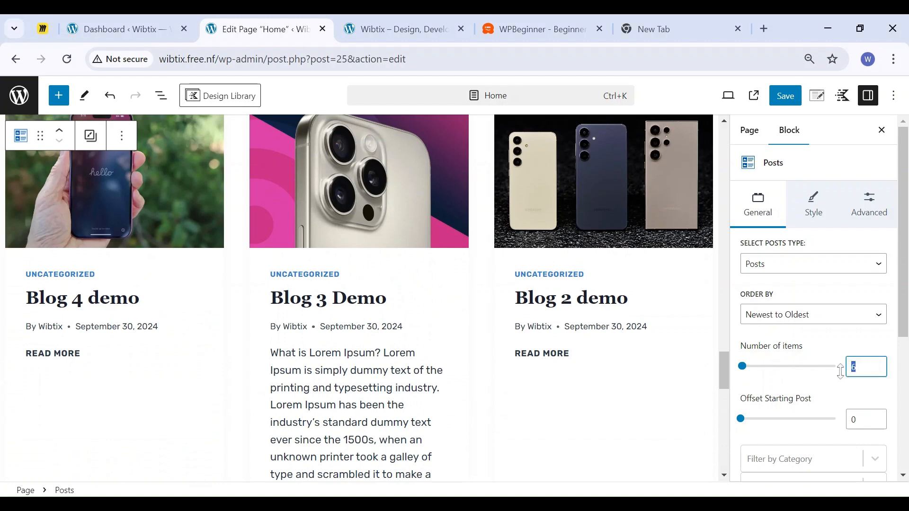
type("22")
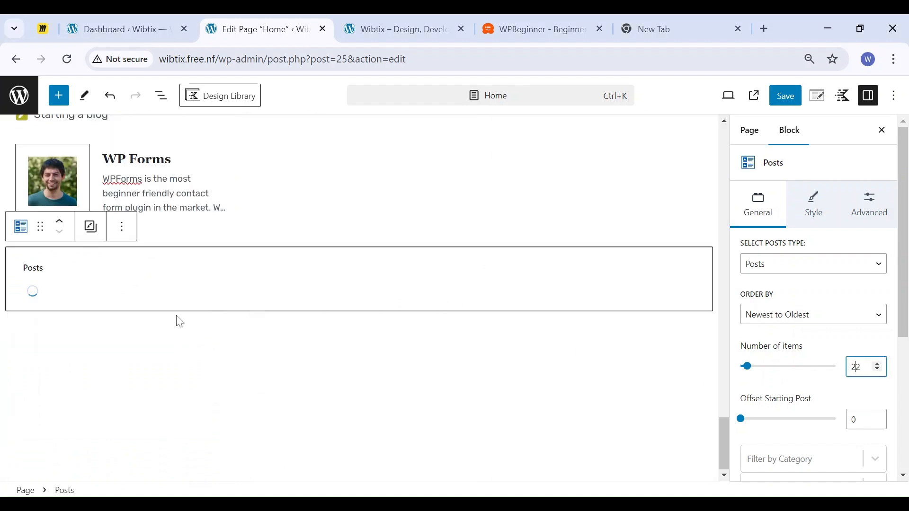
scroll(377, 306, "up", 1)
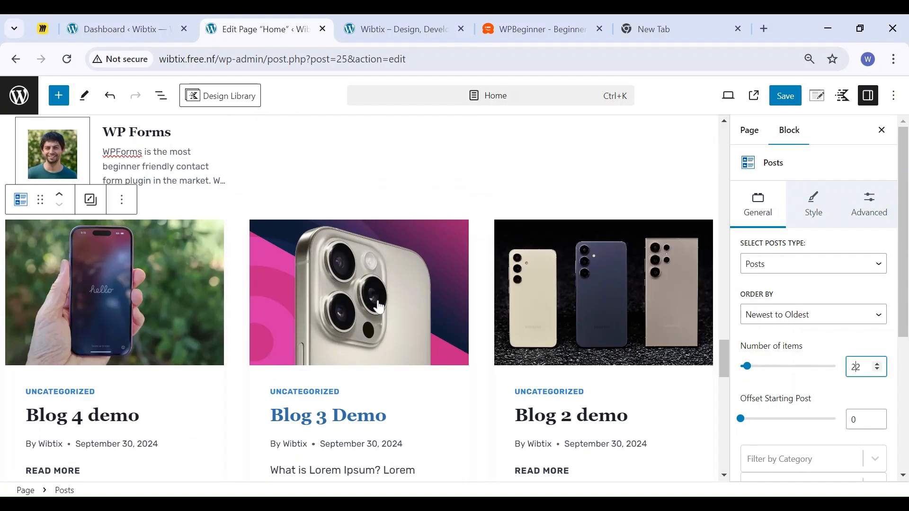
scroll(378, 307, "down", 8)
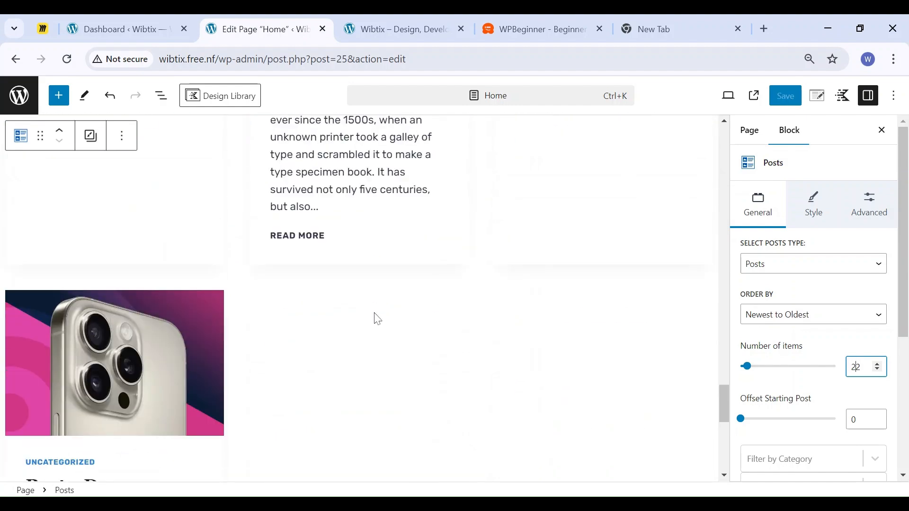
scroll(610, 382, "up", 3)
key("BackSpace")
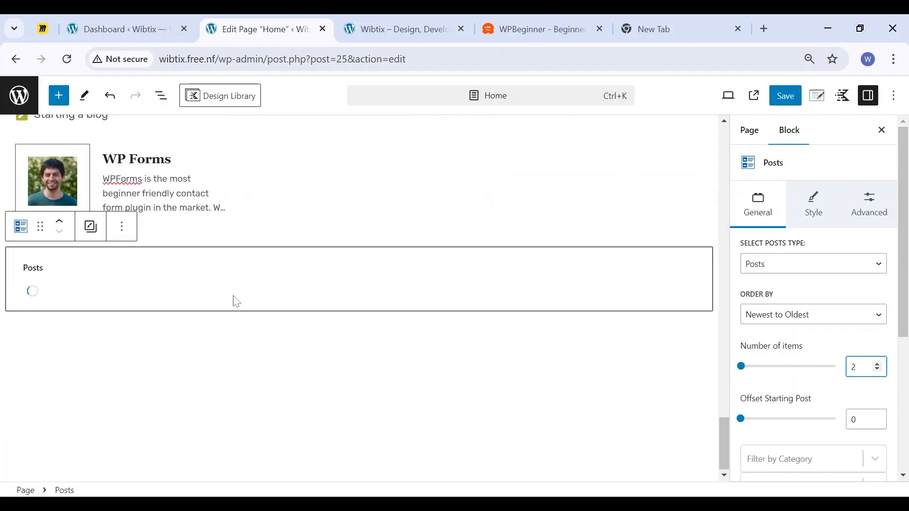
scroll(455, 339, "up", 3)
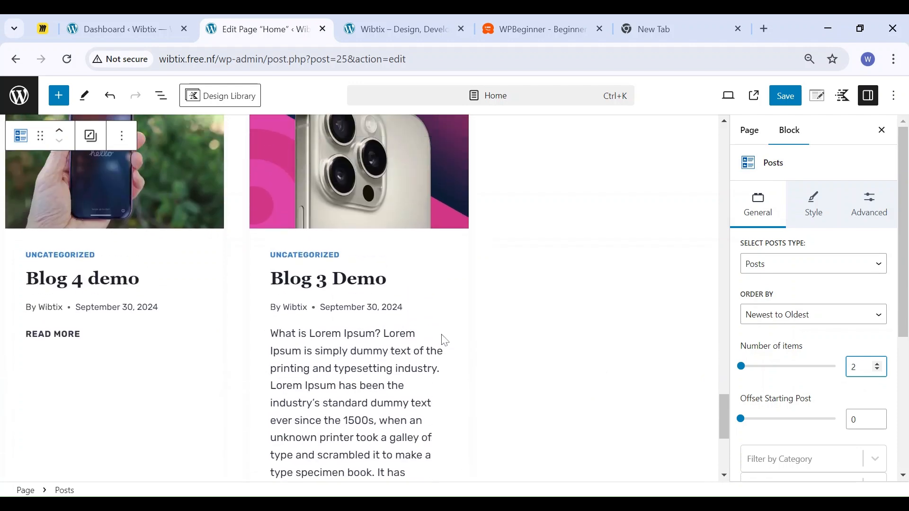
scroll(350, 273, "up", 3)
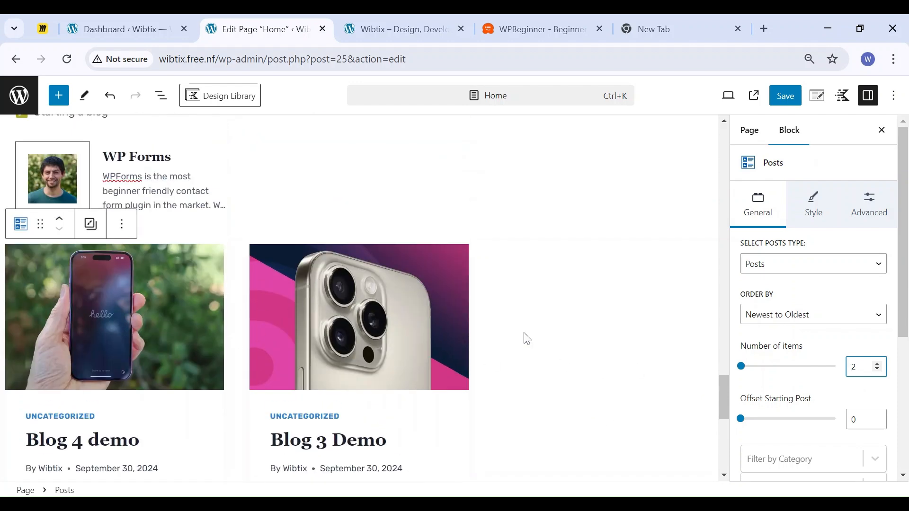
Examine the category and tag filter choices of the Posts block without choosing any
scroll(769, 419, "down", 3)
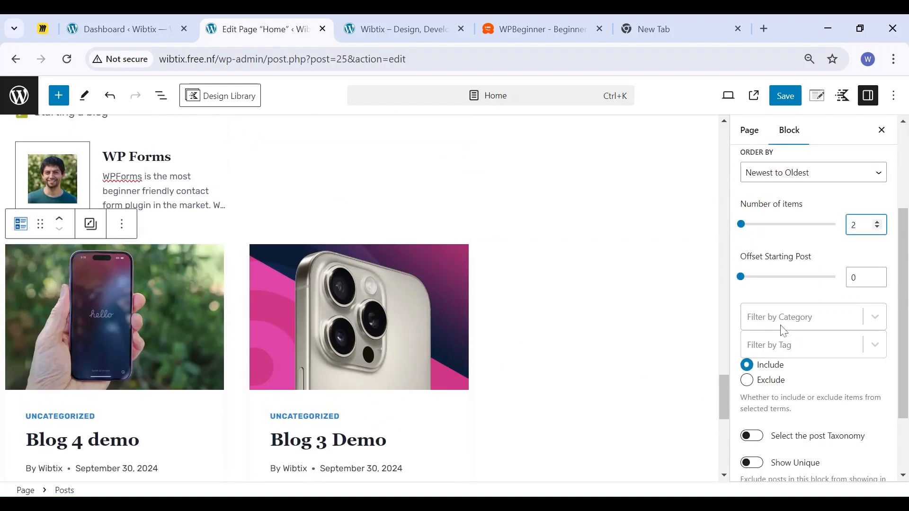
left_click(881, 324)
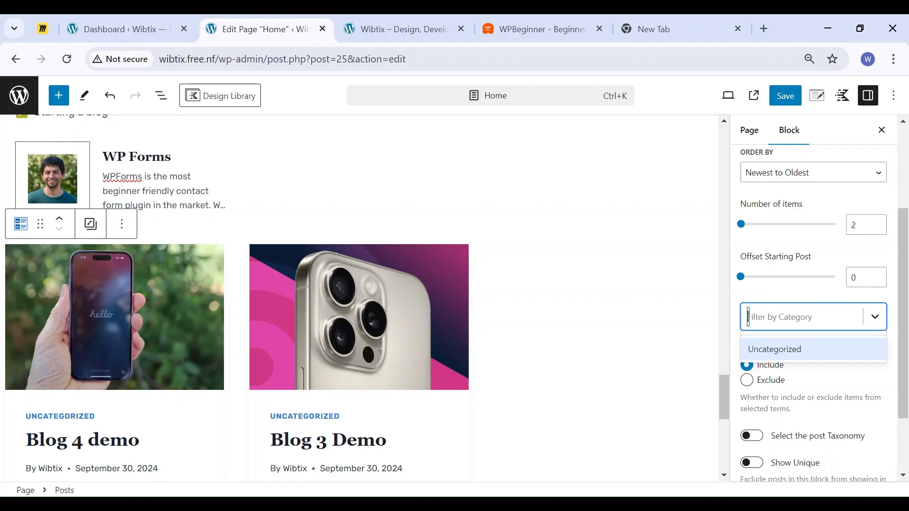
left_click(874, 319)
left_click(881, 352)
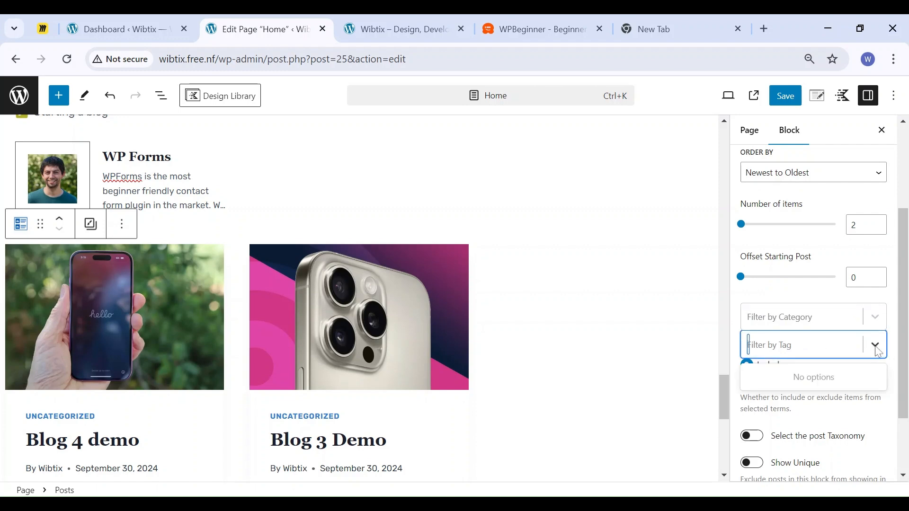
left_click(878, 352)
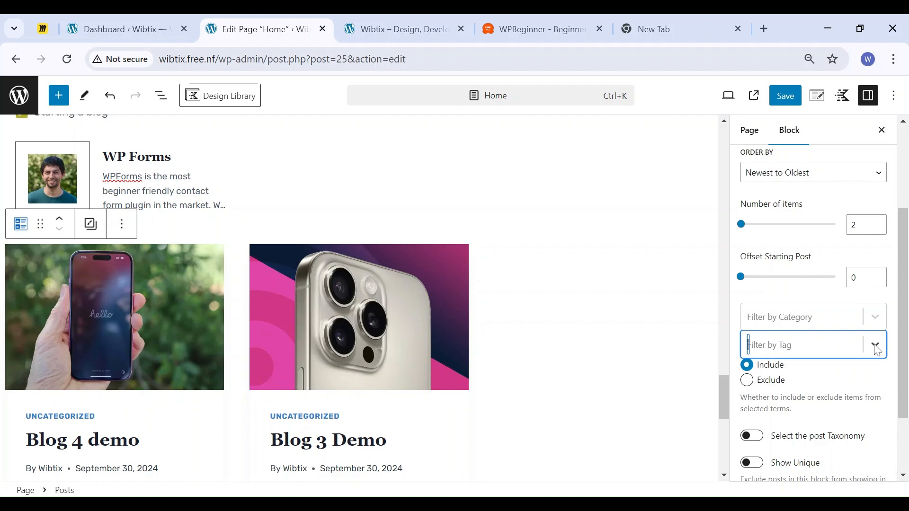
Try excluding items from the selected terms and set the filter back to Include
scroll(859, 352, "down", 1)
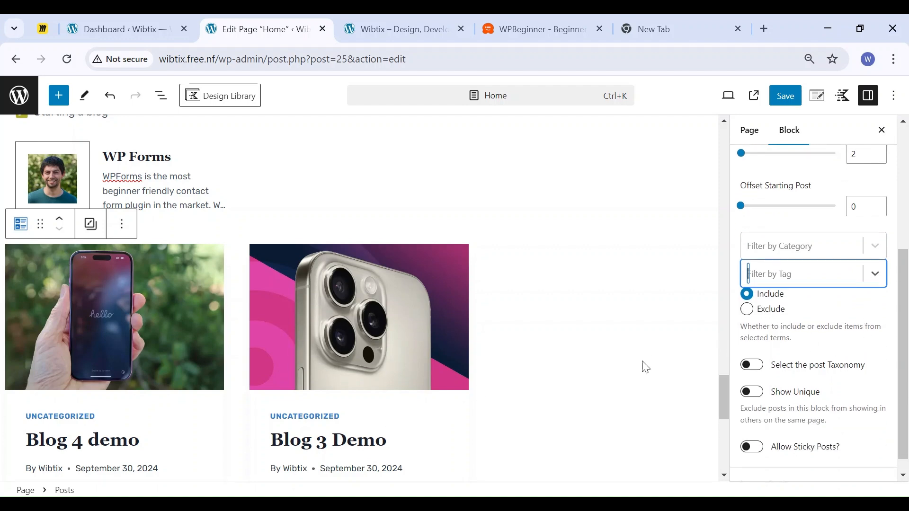
left_click(747, 310)
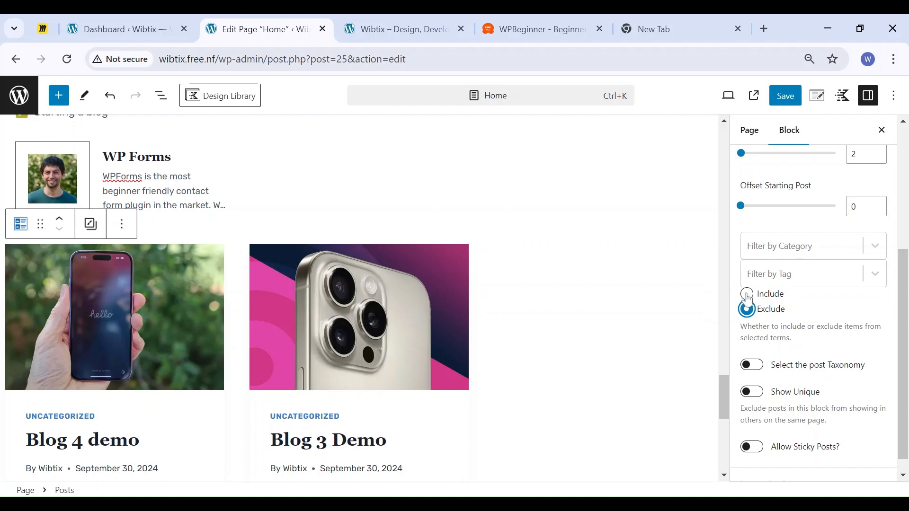
left_click(748, 294)
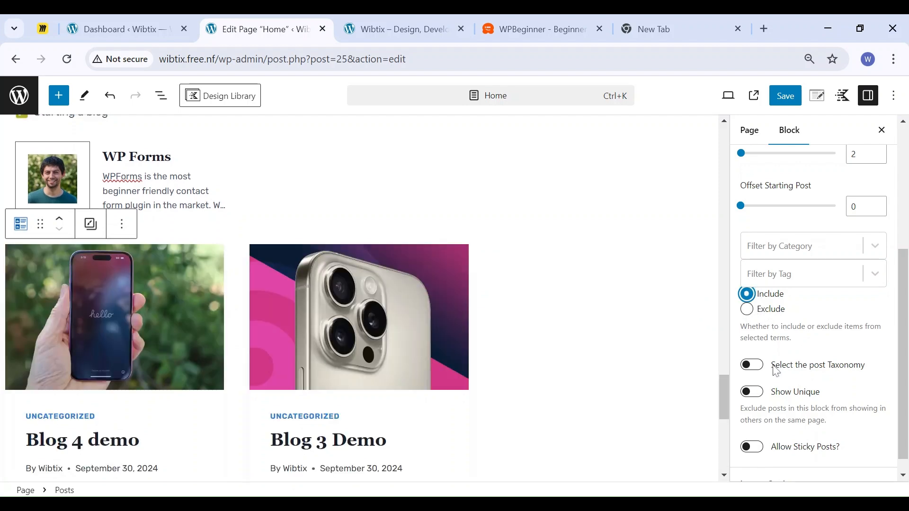
Enable post taxonomy selection for the Posts block and choose Categories as the taxonomy
scroll(860, 355, "down", 1)
left_click(756, 350)
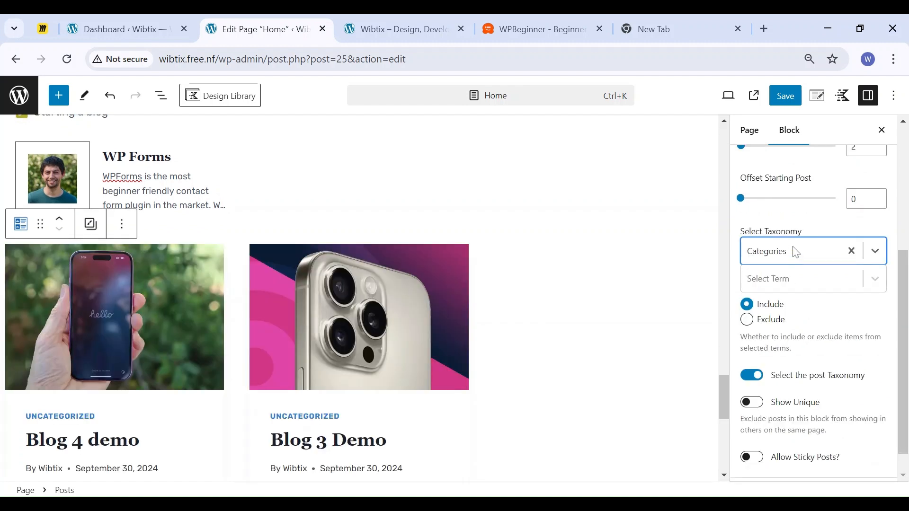
Examine the terms available under the Categories taxonomy of the Posts block without choosing one
left_click(801, 289)
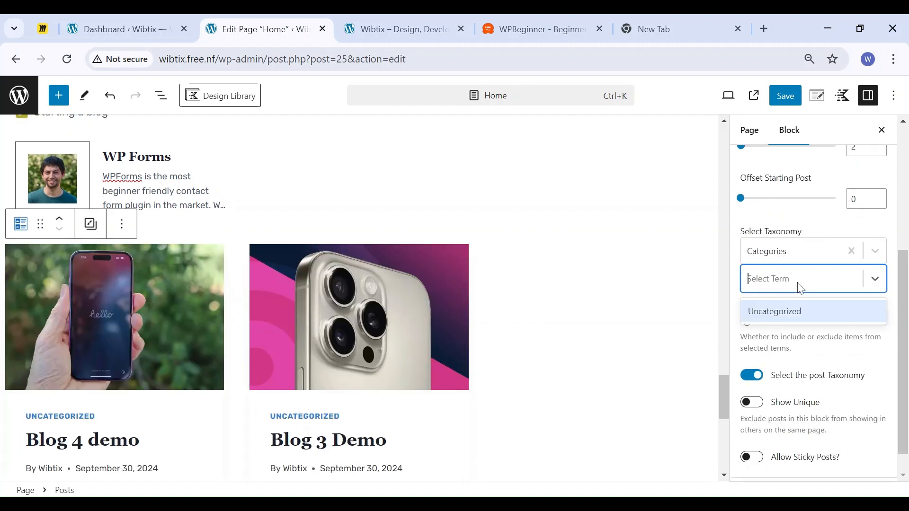
left_click(790, 337)
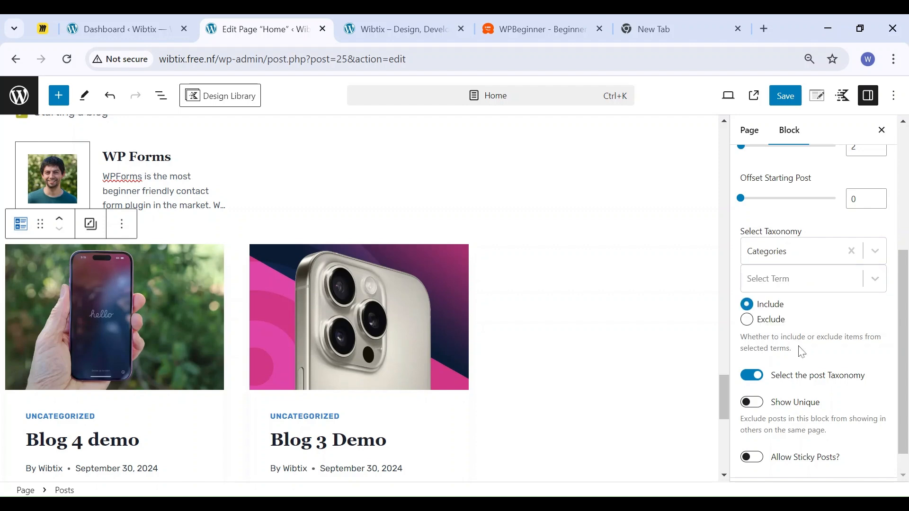
Try 4 columns in the Posts block's layout settings and set the columns back to 3
scroll(808, 402, "down", 1)
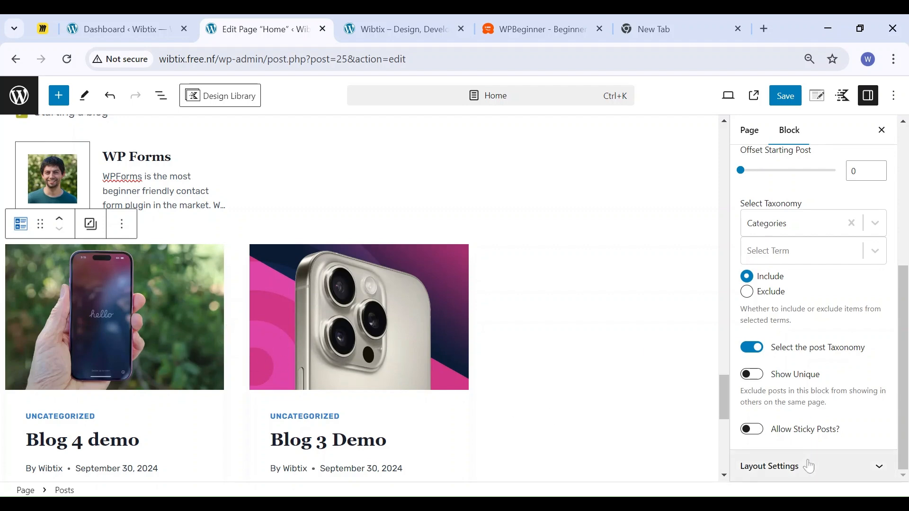
left_click(776, 466)
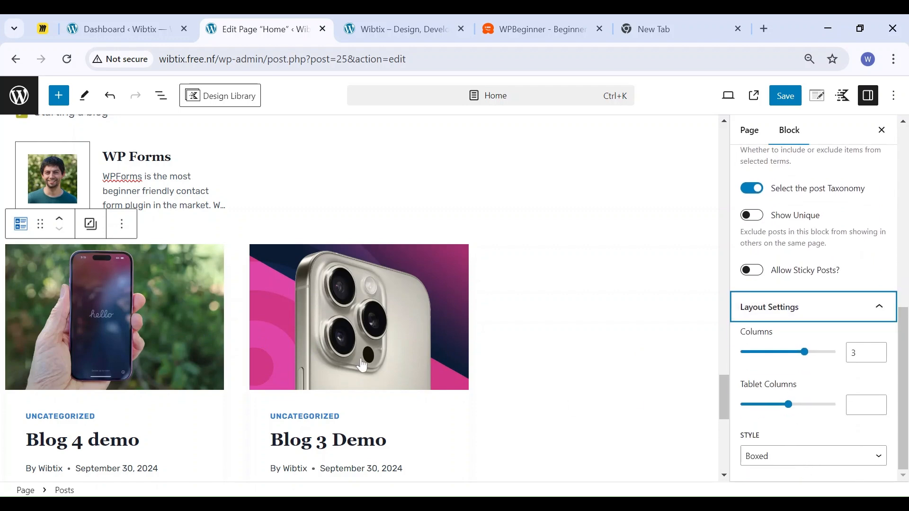
left_click_drag(805, 353, 847, 358)
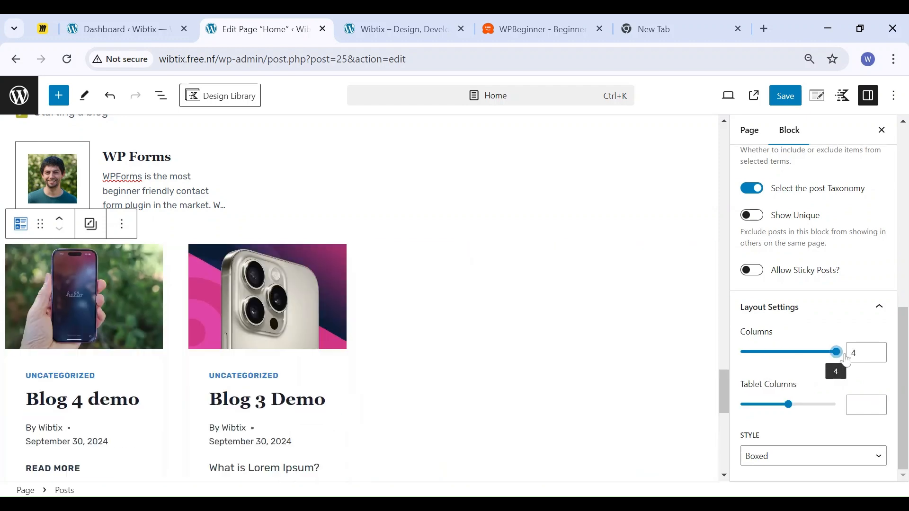
left_click_drag(845, 358, 804, 353)
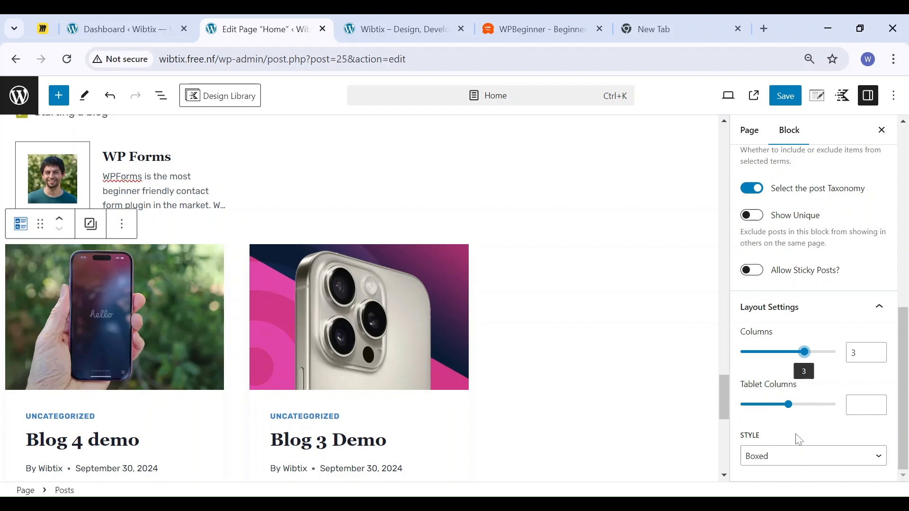
Try the Unboxed layout style on the Posts block and switch it back to Boxed
scroll(497, 400, "down", 3)
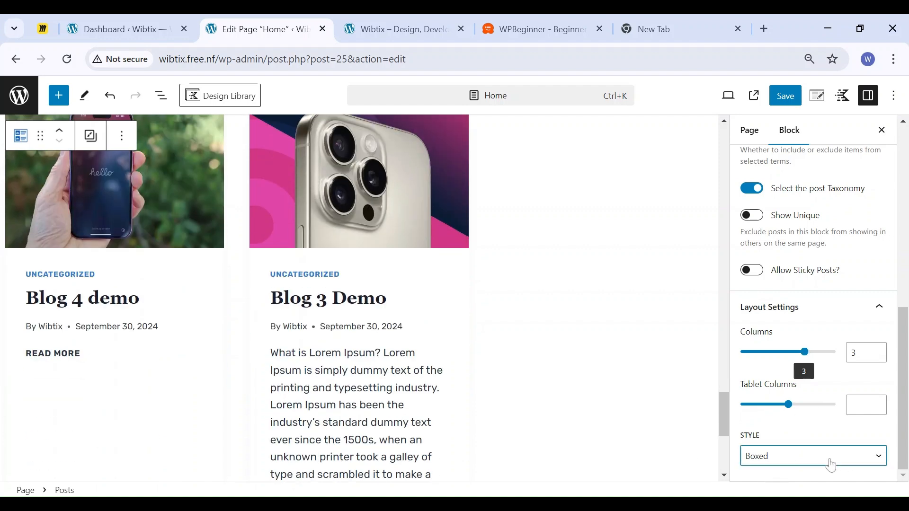
left_click(813, 451)
left_click(805, 445)
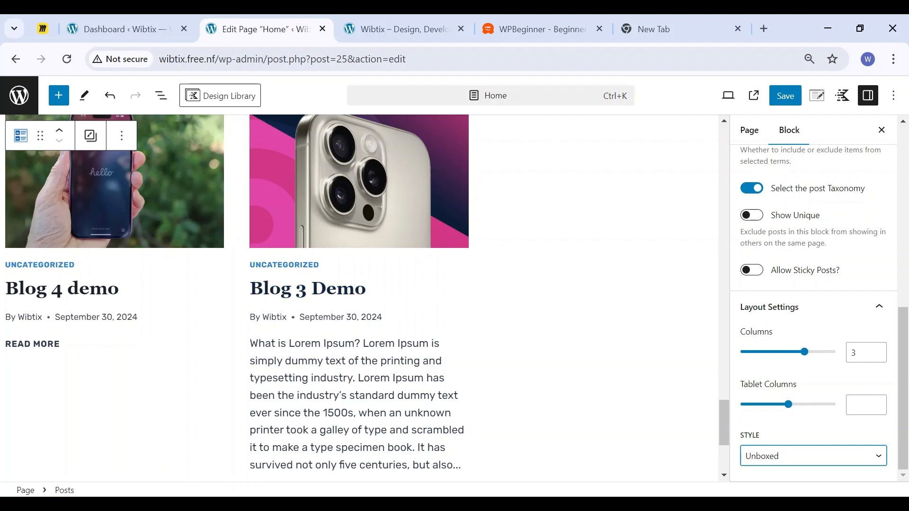
left_click(801, 455)
left_click(775, 432)
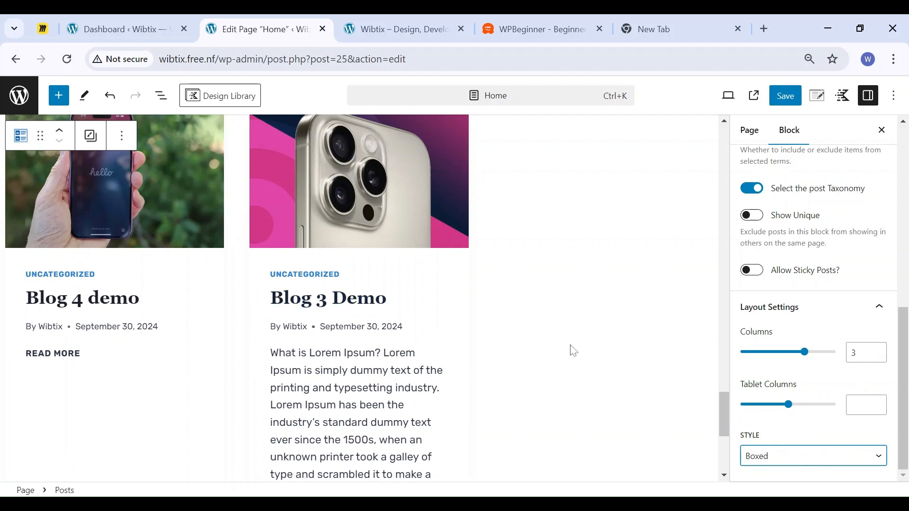
Style the post titles with the H6 HTML tag and, after trying MD, the LG font size
scroll(797, 345, "up", 10)
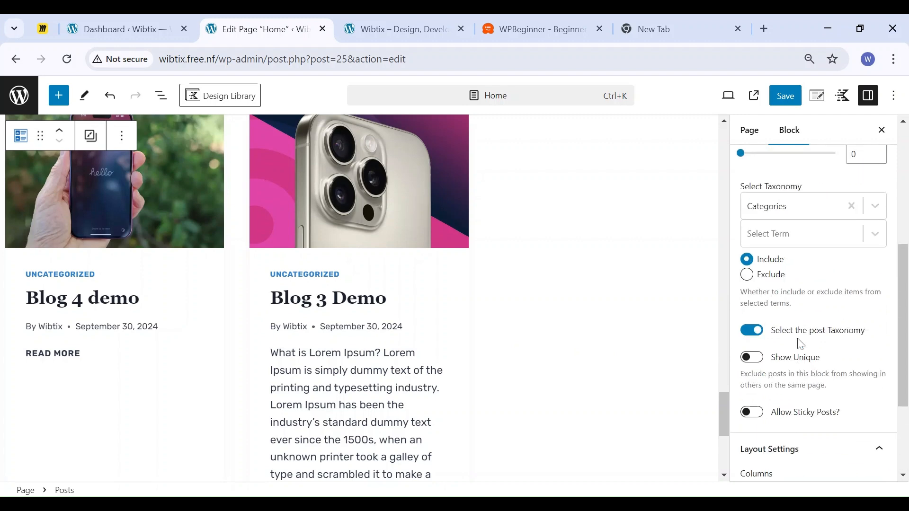
left_click(814, 204)
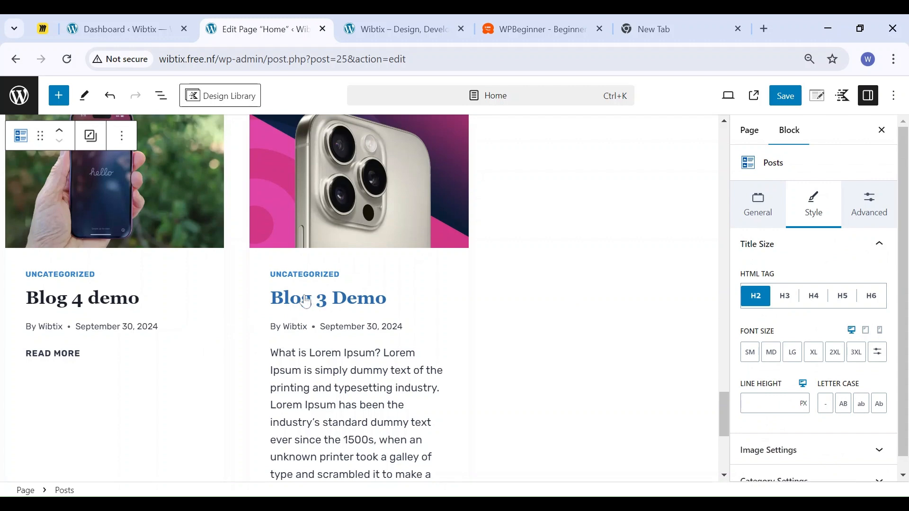
left_click(872, 300)
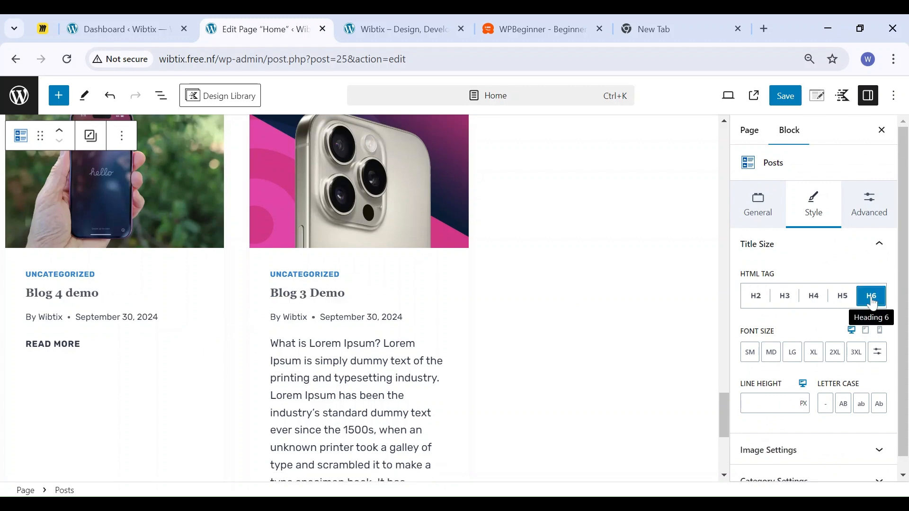
left_click(771, 356)
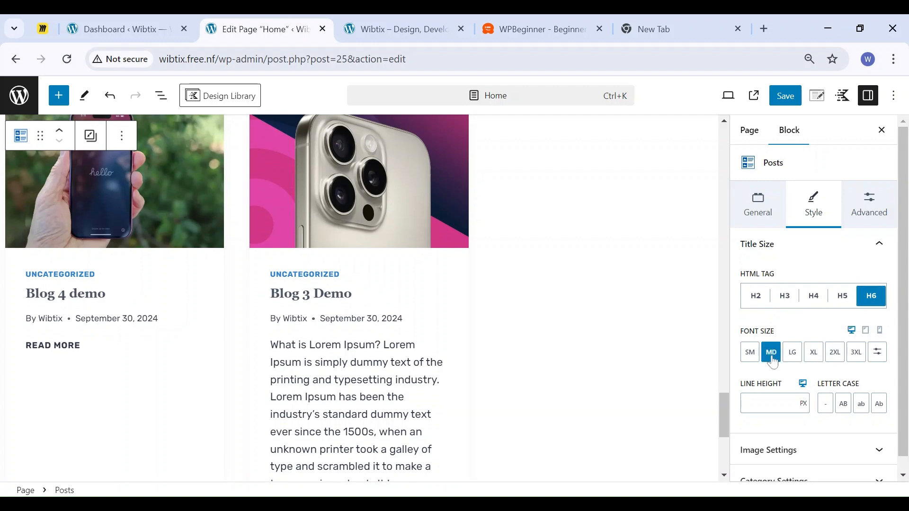
left_click(794, 360)
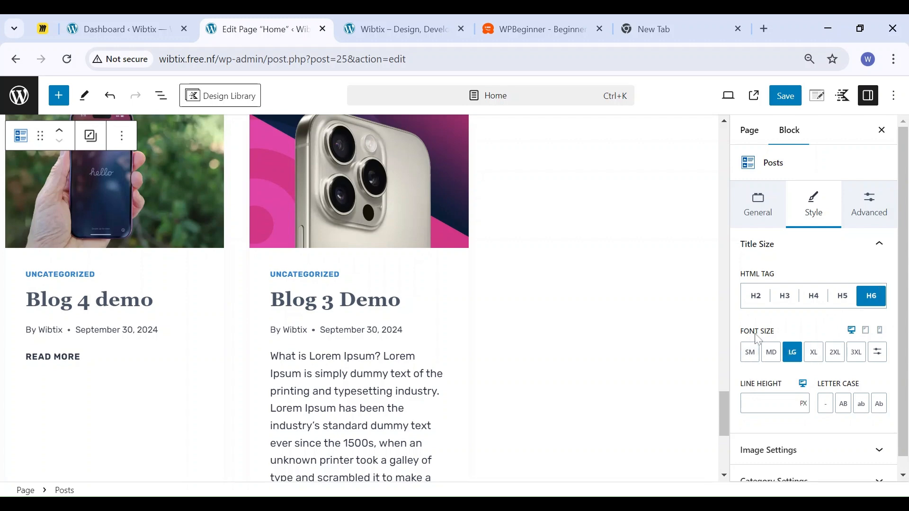
Try the 4:5 and 3:2 image ratios on the post images and set the ratio to Inherit
scroll(773, 378, "down", 1)
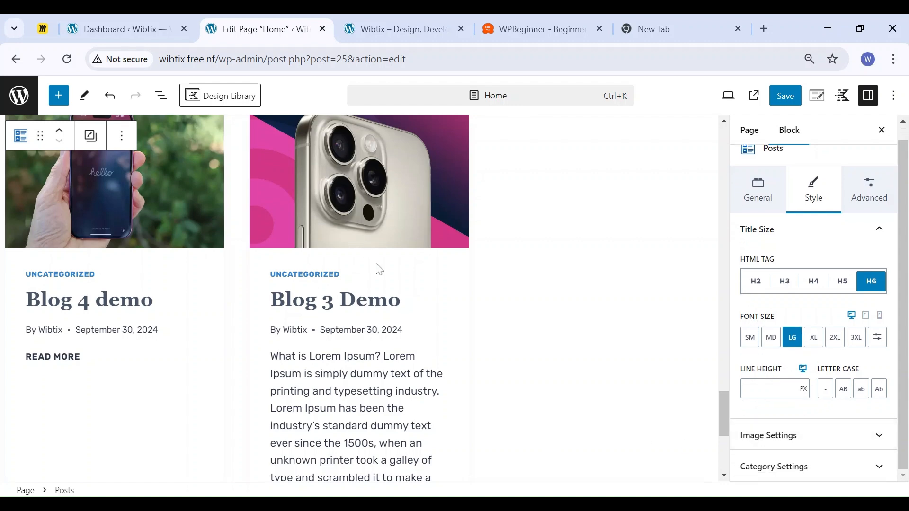
scroll(439, 305, "up", 3)
left_click(831, 437)
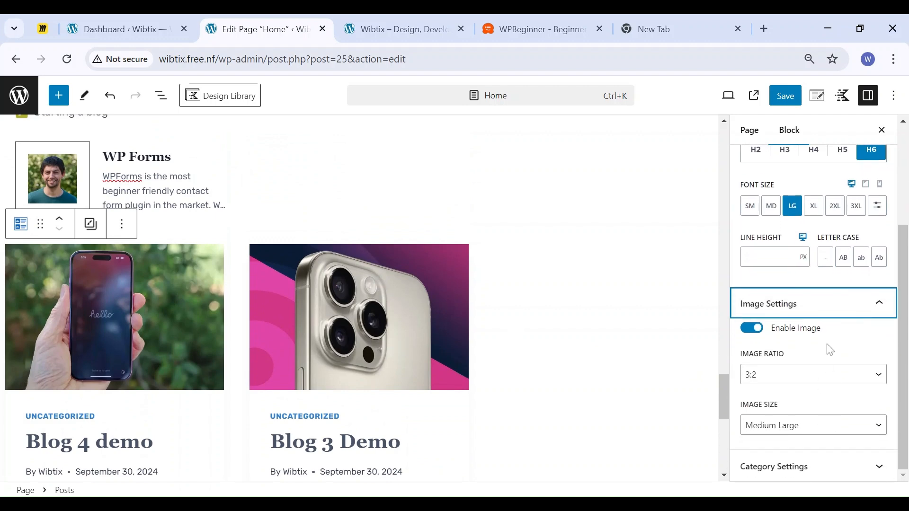
left_click(786, 376)
left_click(781, 328)
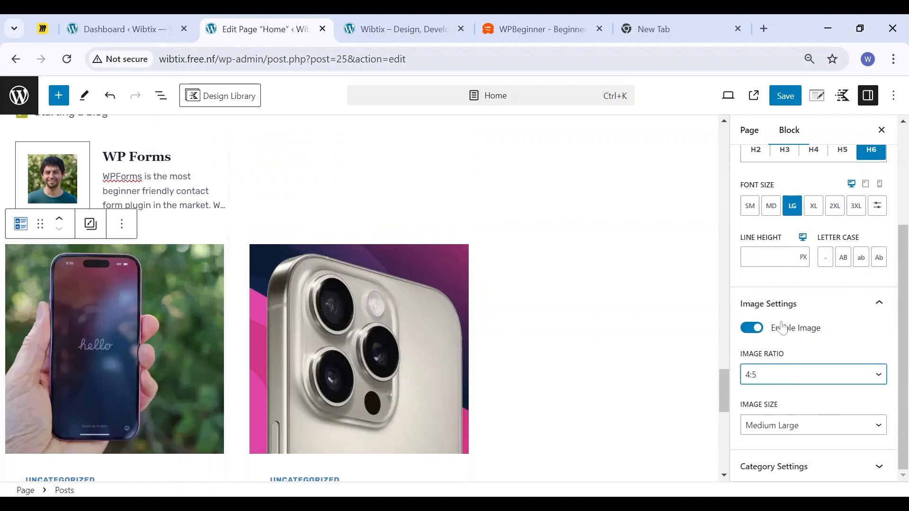
left_click(785, 374)
left_click(790, 306)
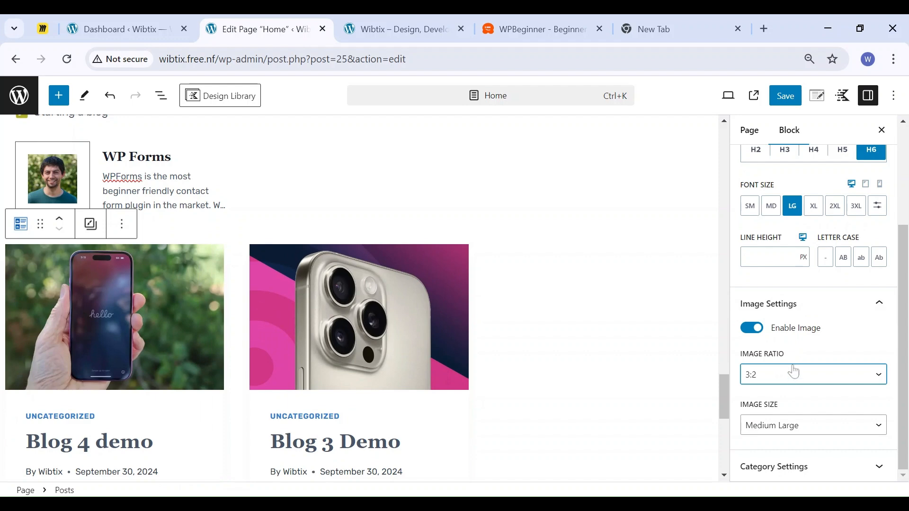
left_click(793, 371)
left_click(785, 330)
Set the post image size to Full after trying other sizes, and check the post cards
left_click(779, 430)
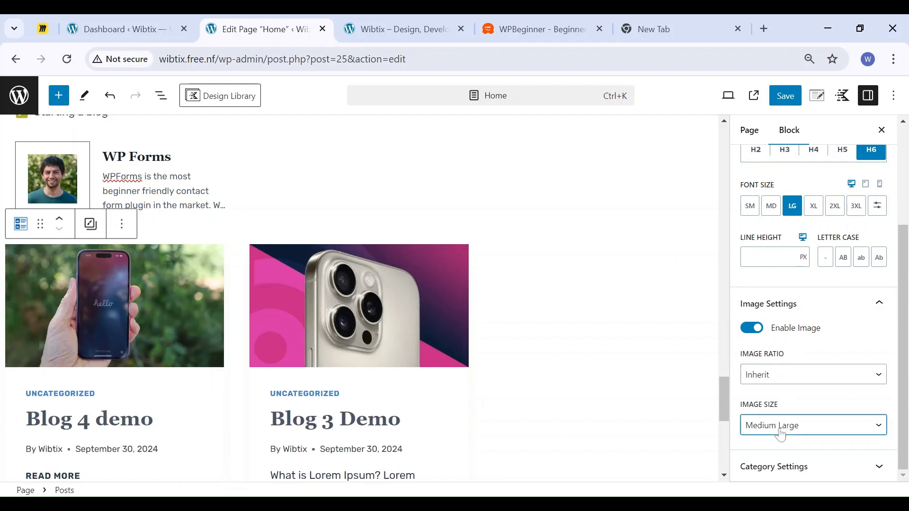
left_click(785, 396)
left_click(781, 411)
left_click(780, 427)
left_click(780, 346)
left_click(785, 428)
scroll(429, 343, "down", 3)
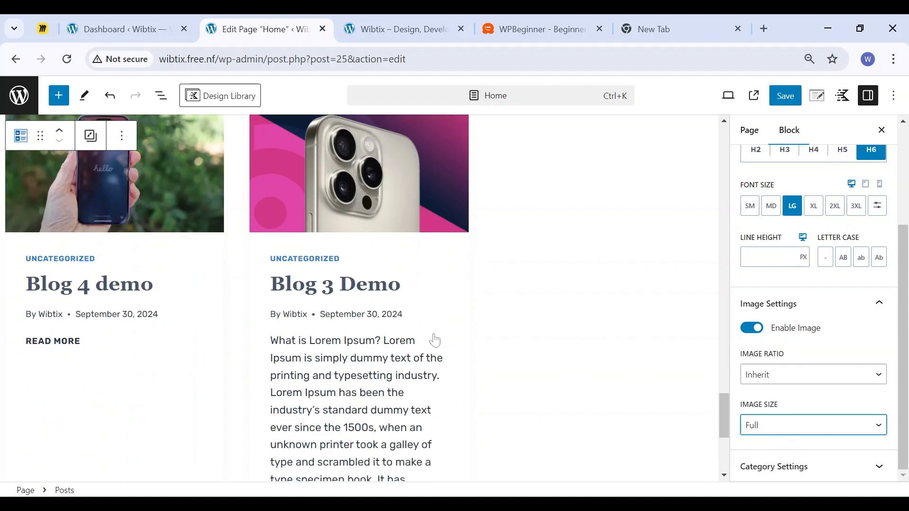
scroll(435, 340, "up", 3)
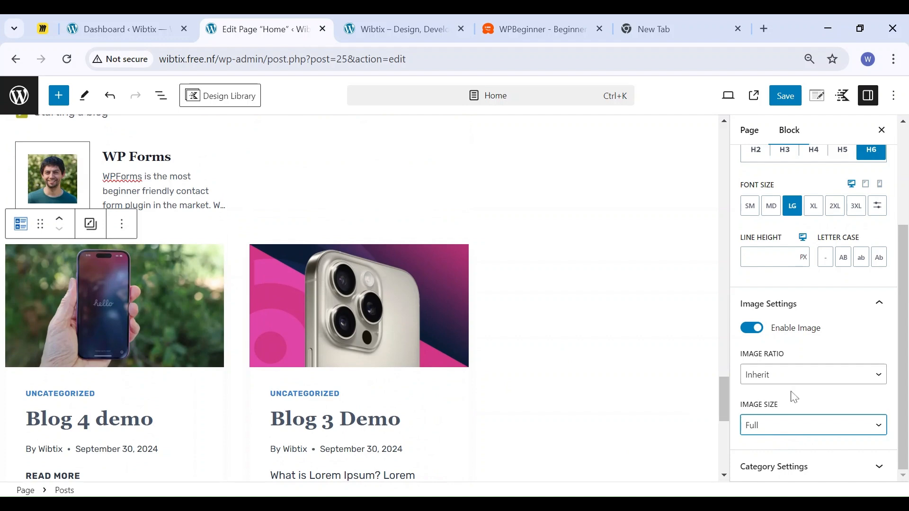
Try the Pill category style and hiding the above-title category, then restore the enabled category with the Normal style
left_click(805, 467)
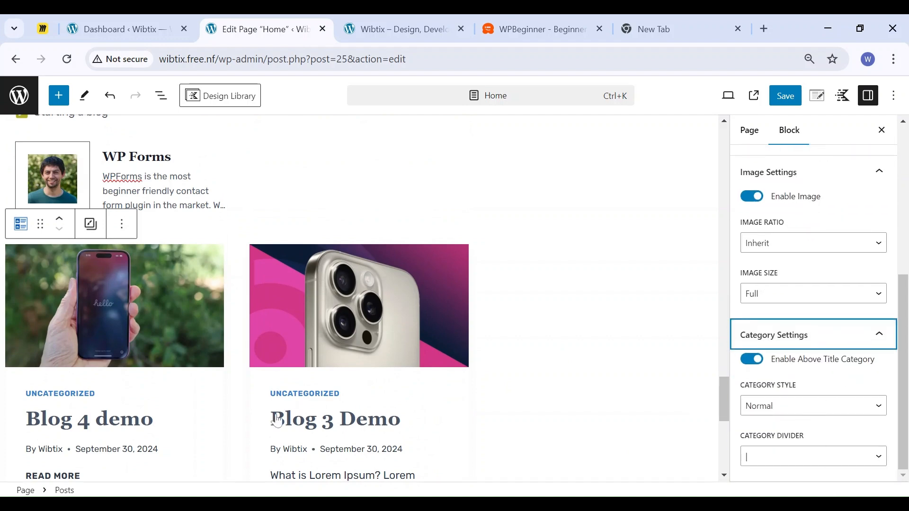
left_click(756, 362)
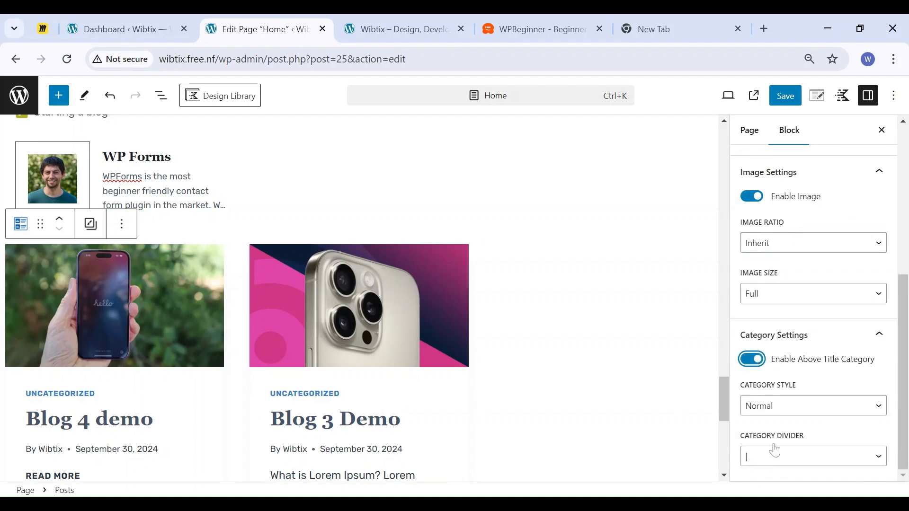
left_click(787, 414)
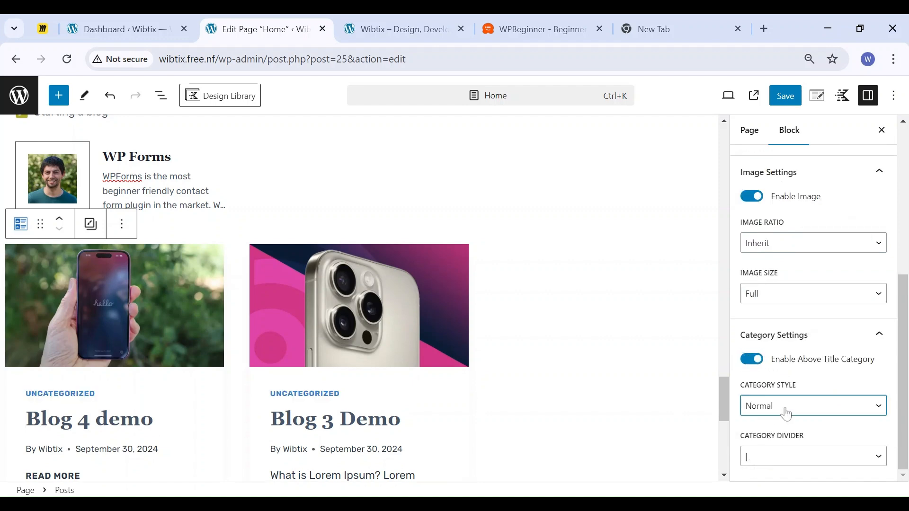
key("Down")
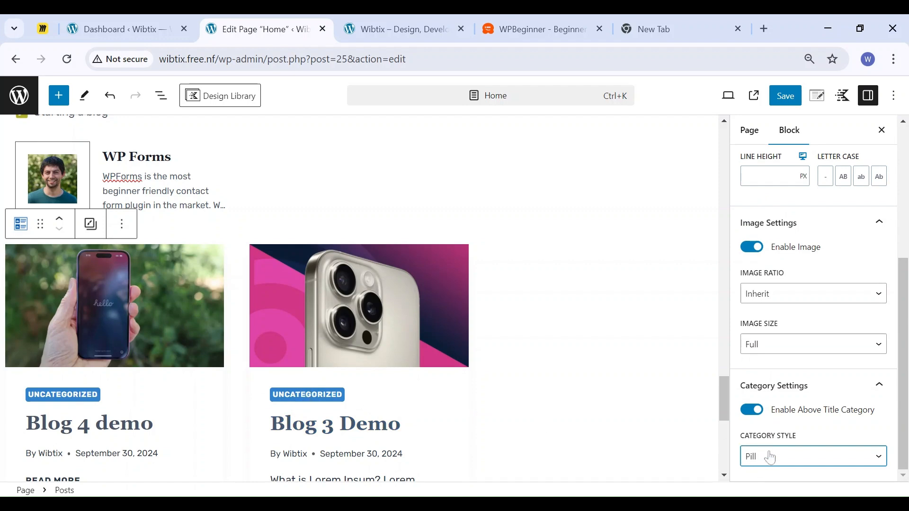
left_click(753, 411)
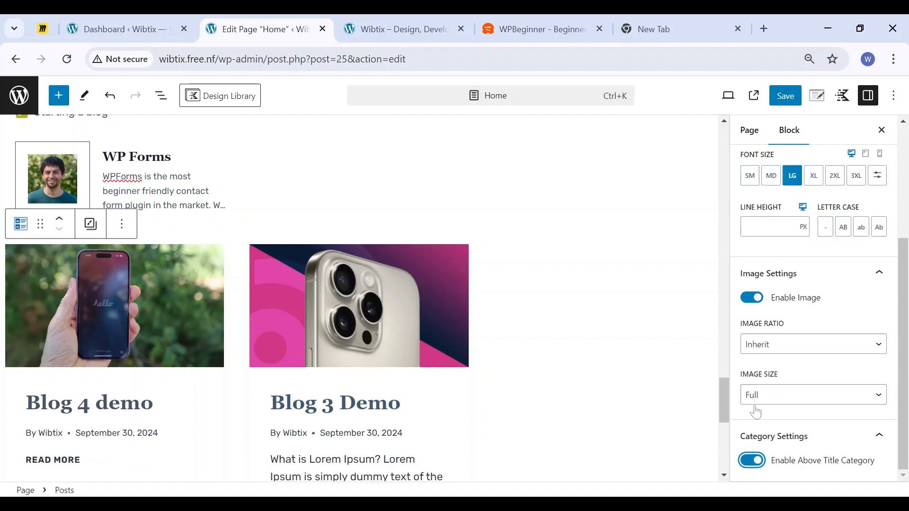
left_click(753, 462)
left_click(781, 461)
left_click(774, 429)
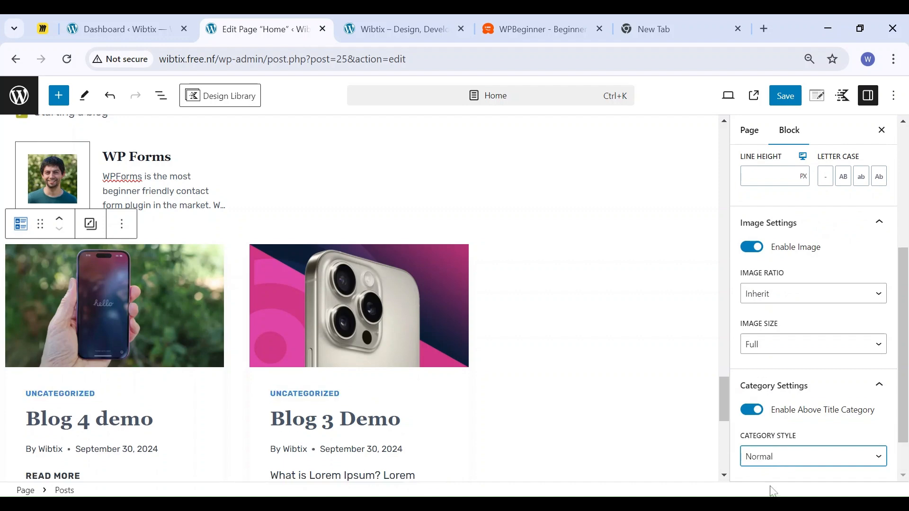
scroll(812, 349, "up", 5)
scroll(813, 351, "down", 6)
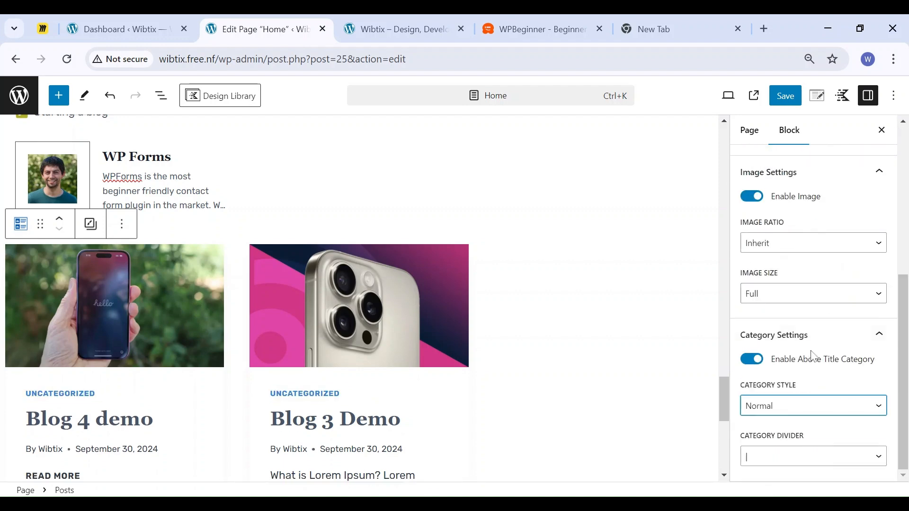
Try disabling the posts' meta info, enable it again and look through the remaining meta settings
scroll(813, 356, "up", 6)
left_click(868, 201)
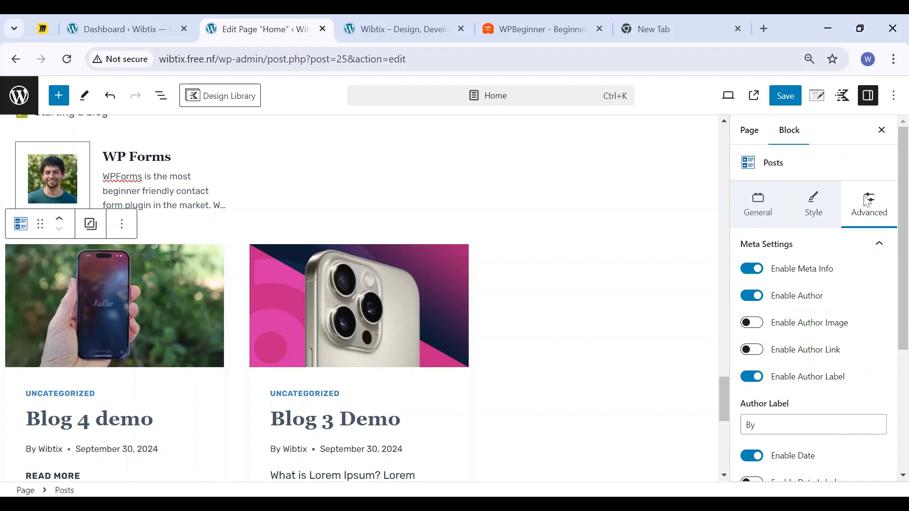
scroll(446, 376, "down", 3)
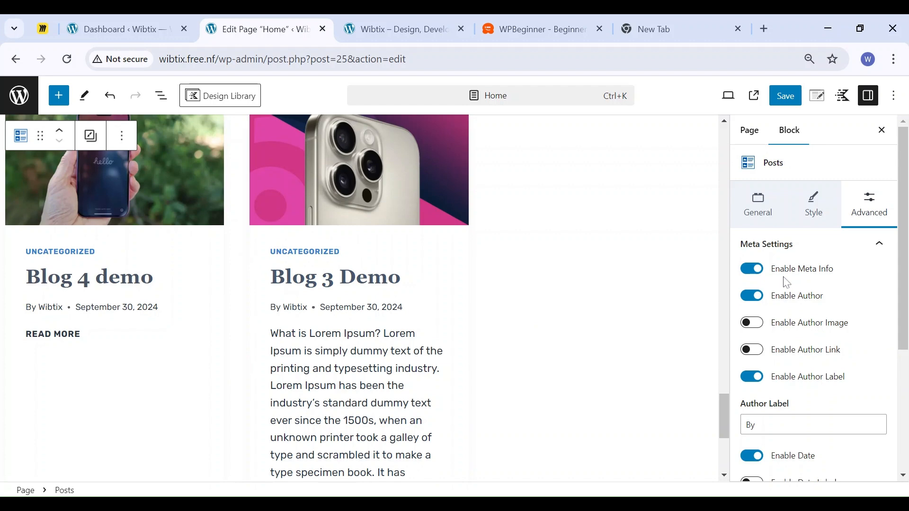
left_click(753, 272)
left_click(754, 270)
scroll(775, 367, "down", 3)
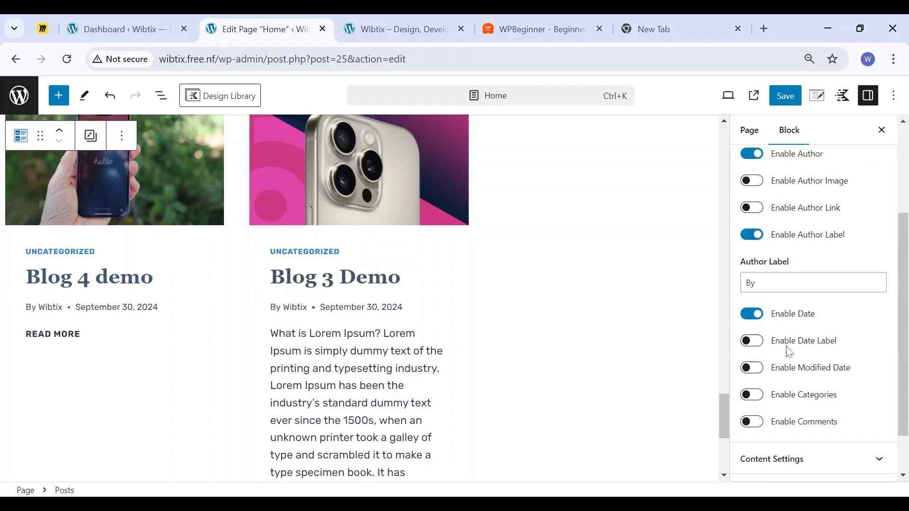
scroll(790, 319, "up", 3)
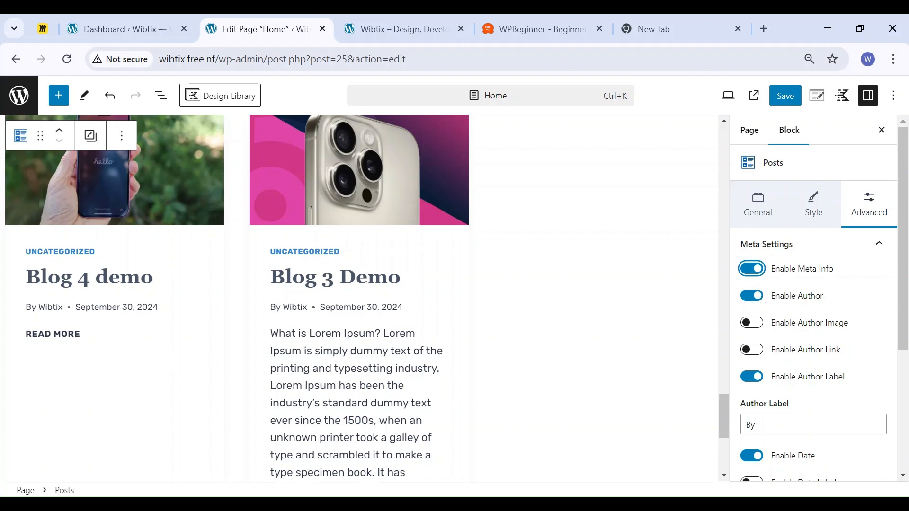
Try enabling the author image and the author link in the meta settings, turning each one off again
left_click(759, 326)
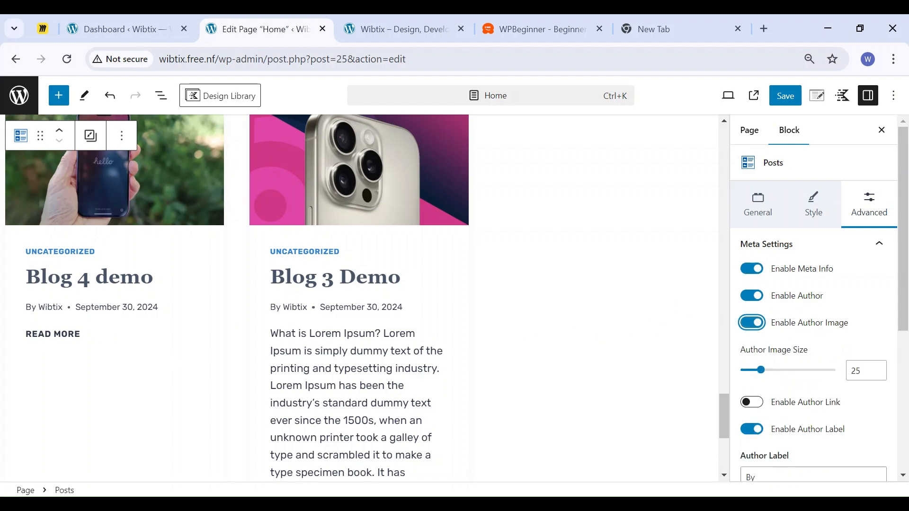
left_click(752, 323)
left_click(752, 350)
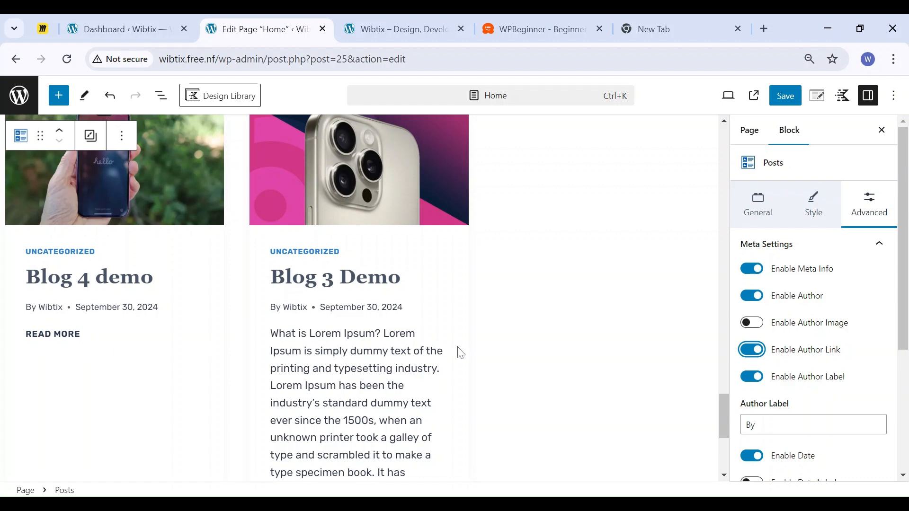
left_click(760, 354)
Disable the author label in the Posts block's meta settings
left_click(758, 381)
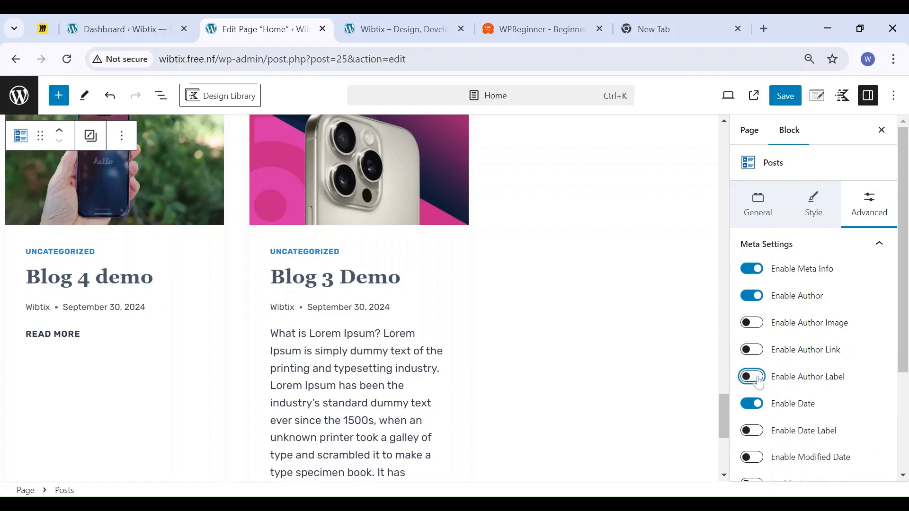
Enable the author label again in the meta settings and try the date label, turning the date label off again
left_click(759, 382)
left_click(753, 425)
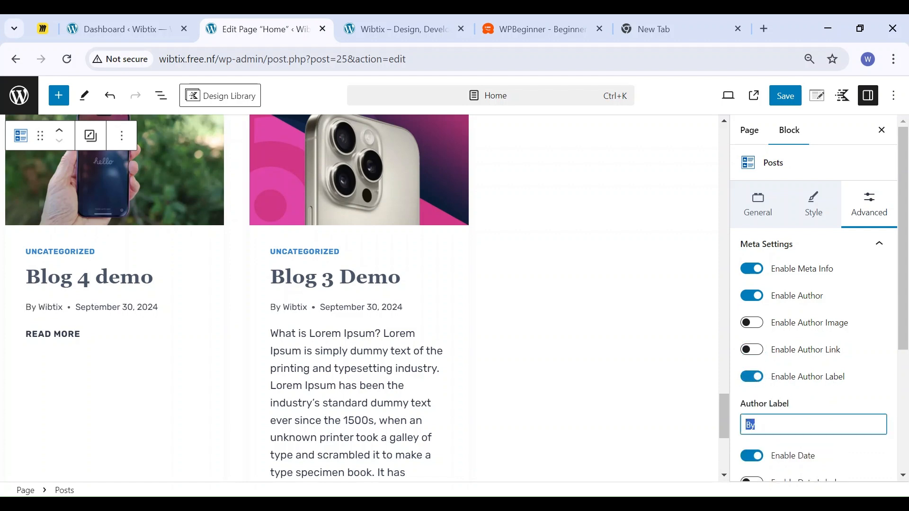
scroll(788, 415, "down", 4)
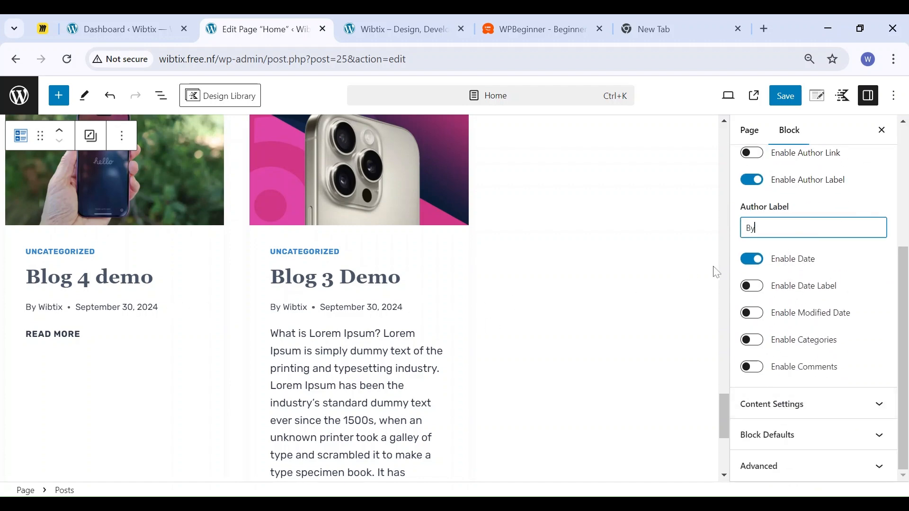
left_click(753, 290)
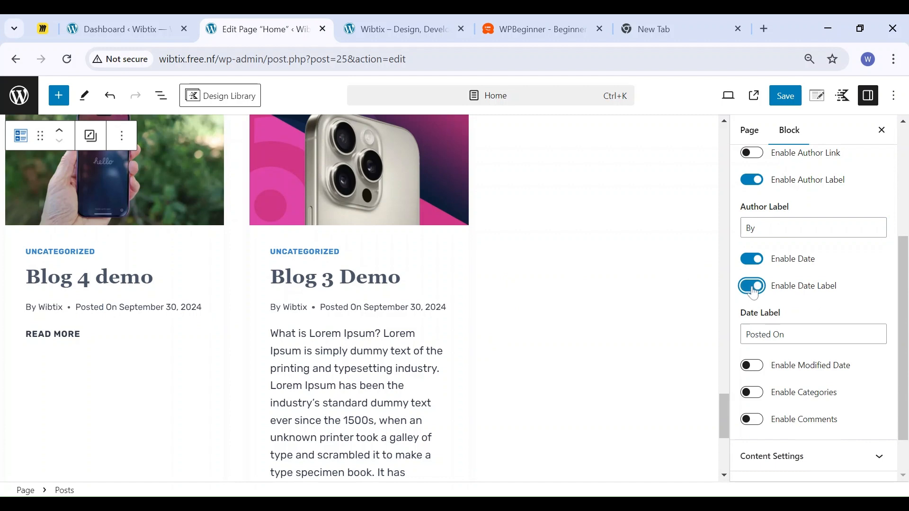
left_click(756, 289)
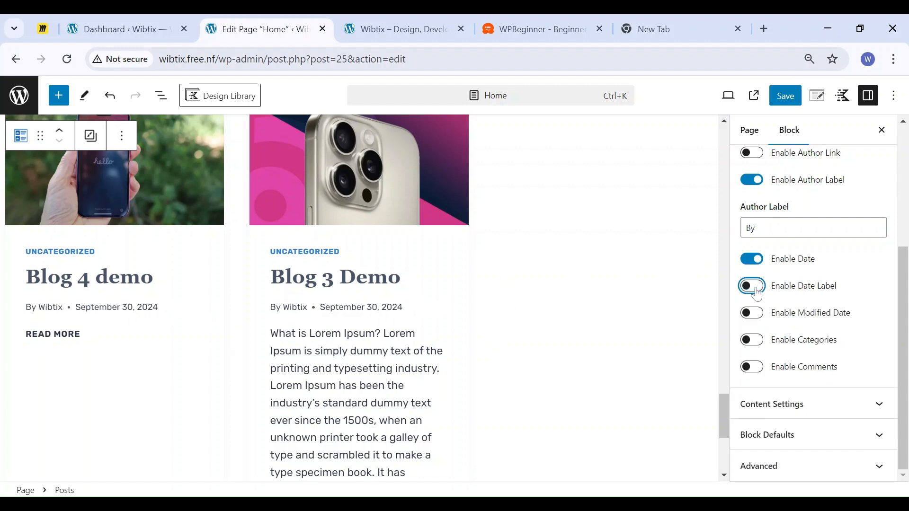
Disable the post date and enable the modified date in its place
left_click(753, 260)
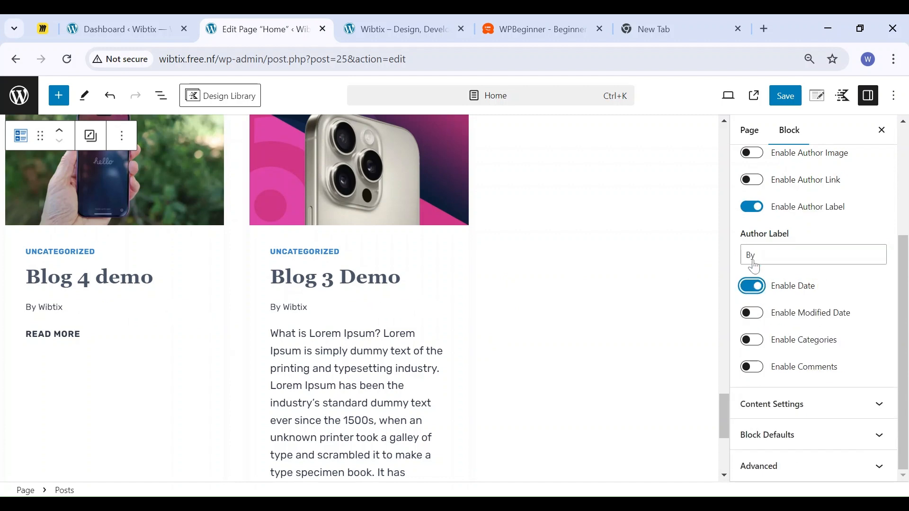
left_click(754, 314)
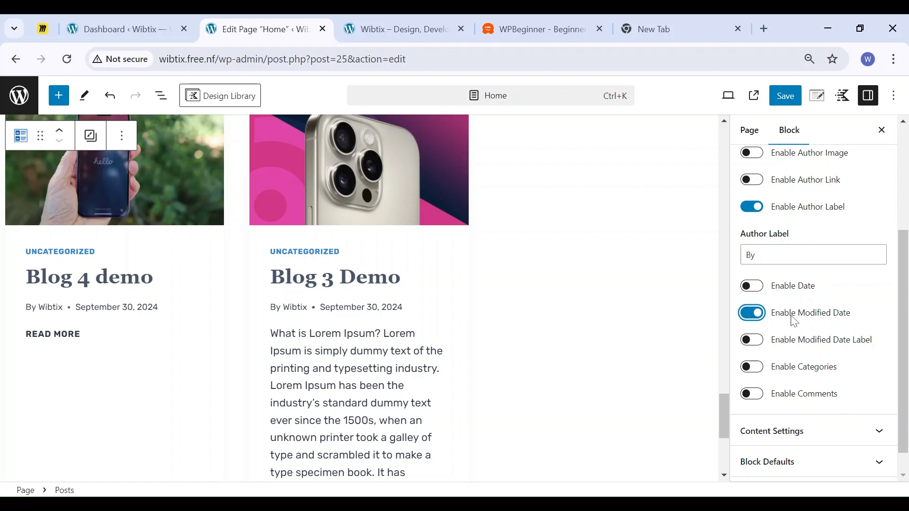
Try enabling the modified date label and the comments option in the meta settings, turning each one off again
left_click(758, 347)
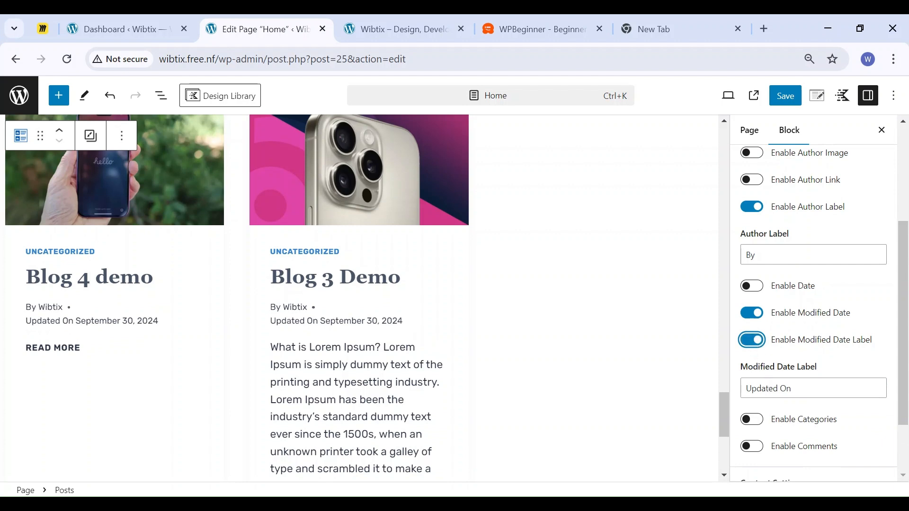
left_click(755, 341)
scroll(783, 376, "down", 1)
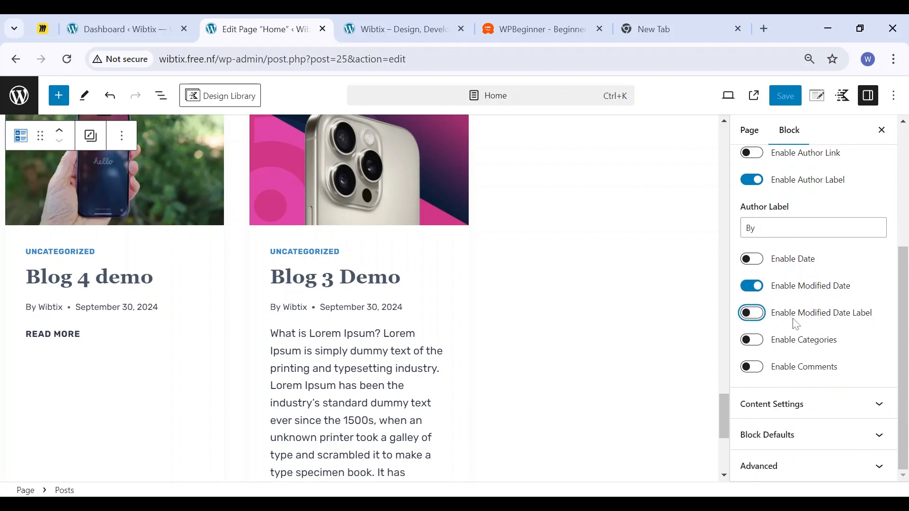
left_click(758, 376)
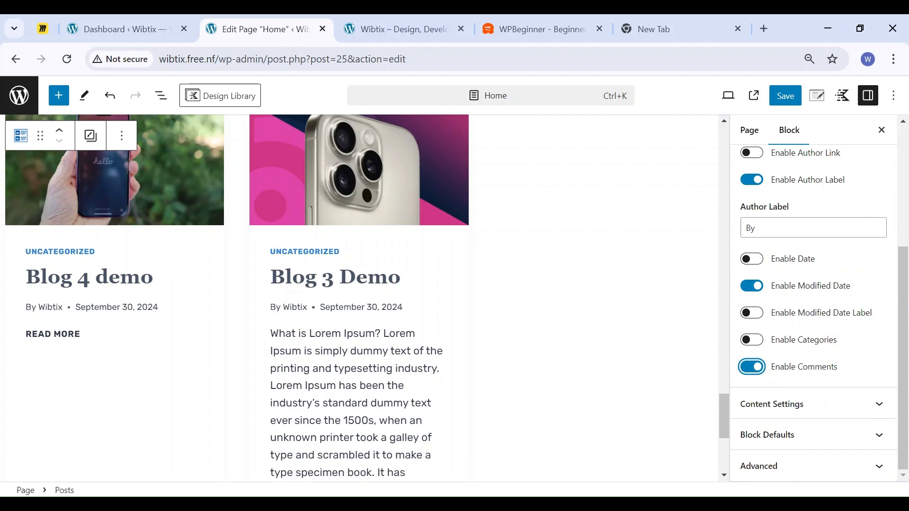
left_click(752, 368)
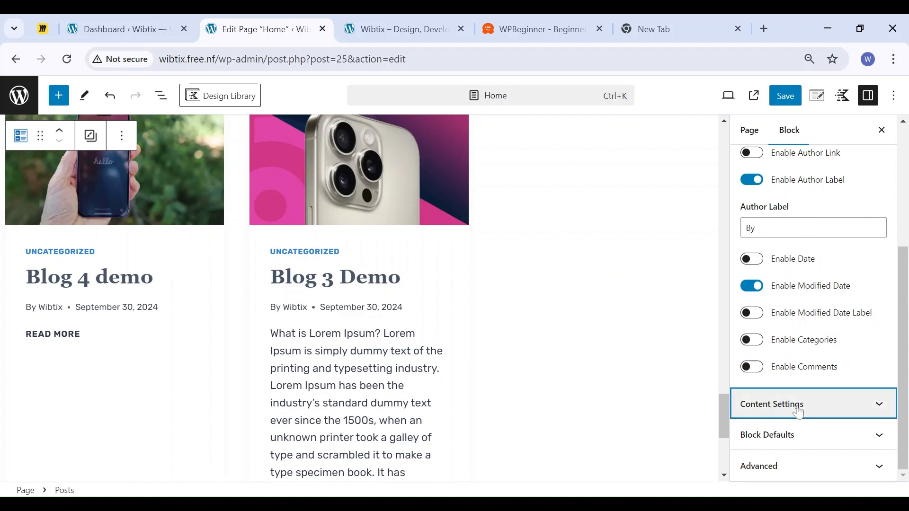
Open the Posts block's content settings and disable the excerpt on the post cards
left_click(795, 404)
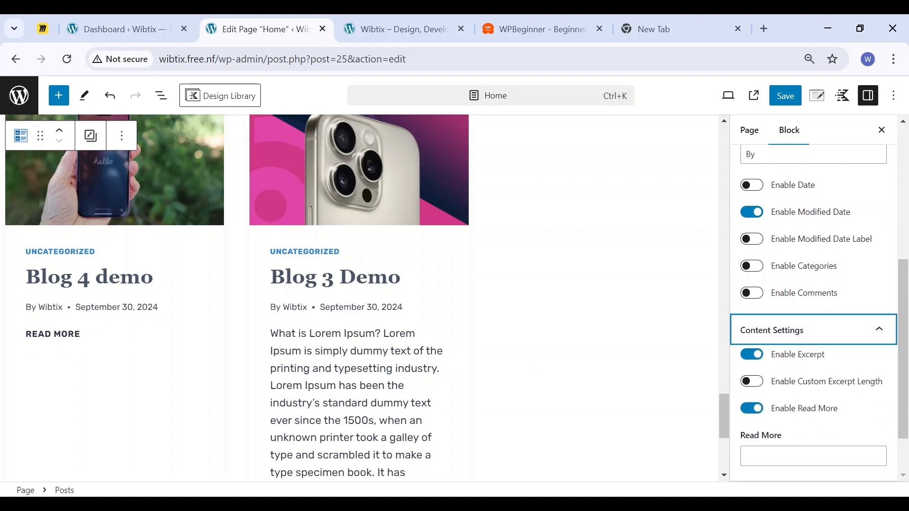
left_click(752, 355)
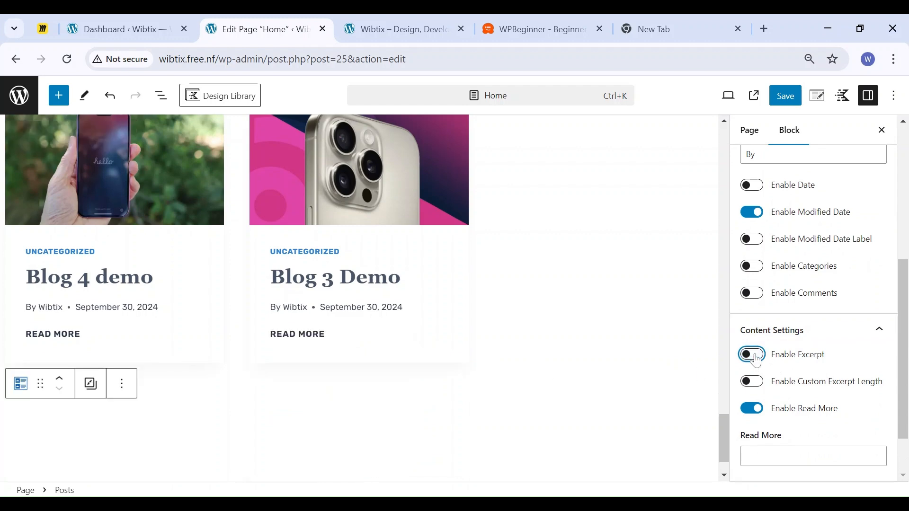
scroll(388, 394, "up", 3)
scroll(237, 255, "down", 1)
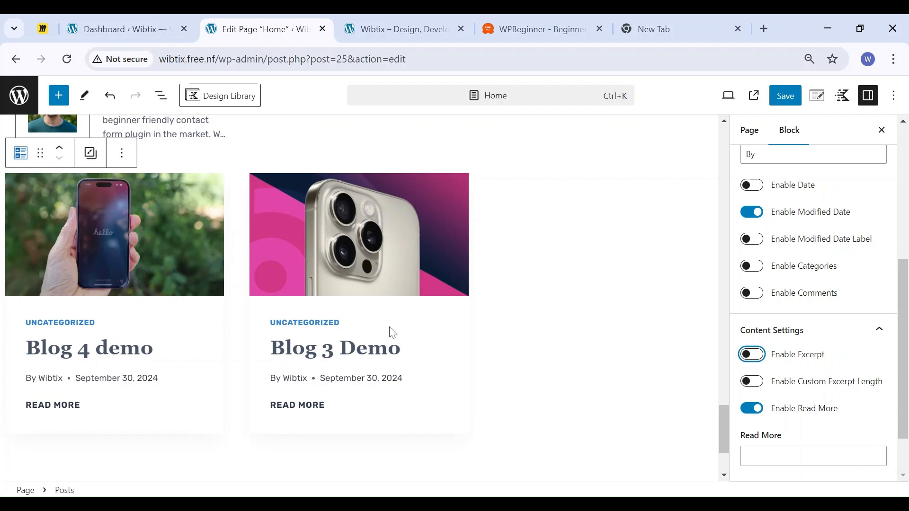
scroll(890, 438, "down", 2)
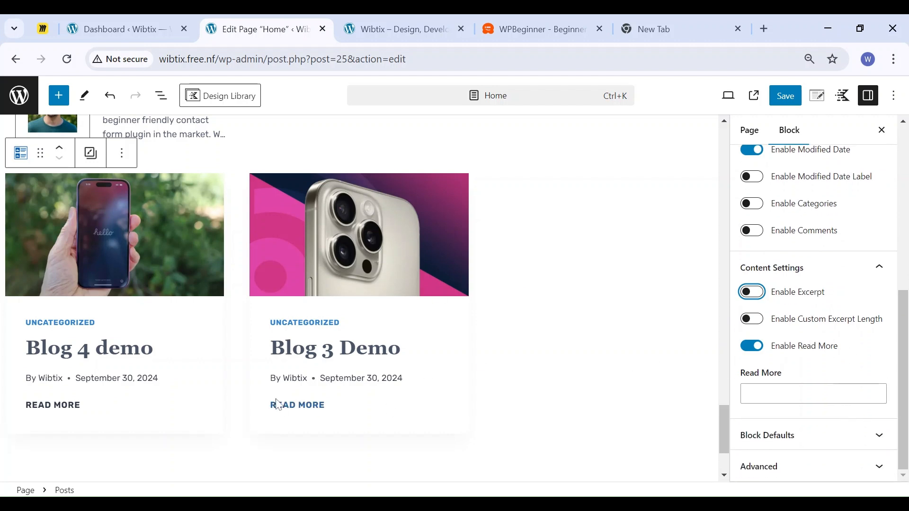
Try disabling the Read More link, enable it again and open its custom text for editing
left_click(755, 348)
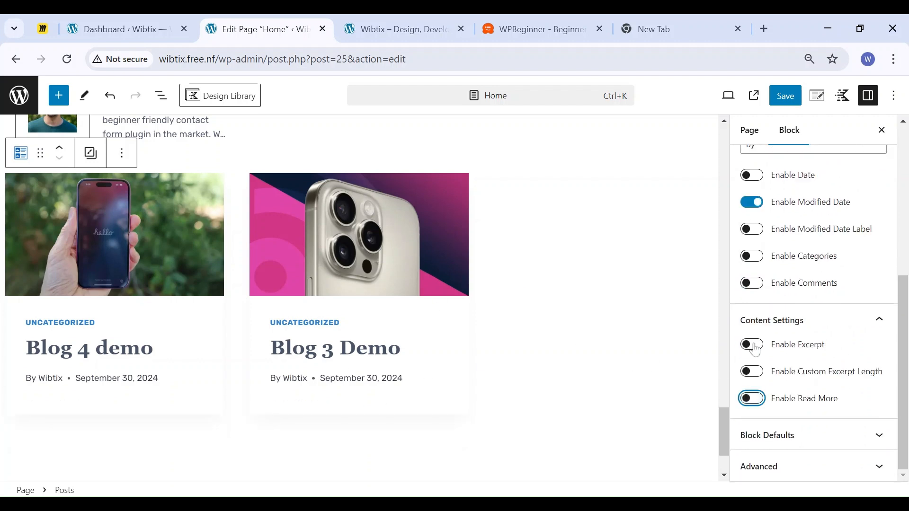
left_click(755, 402)
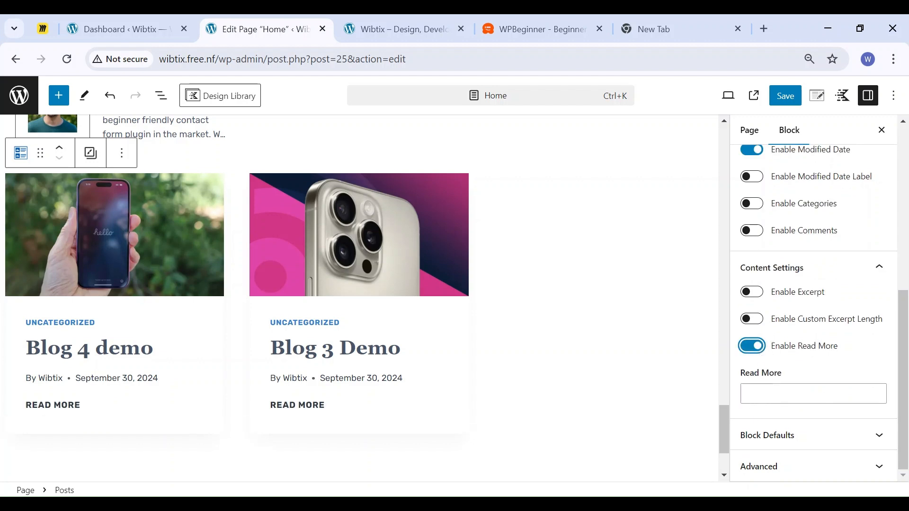
left_click(772, 394)
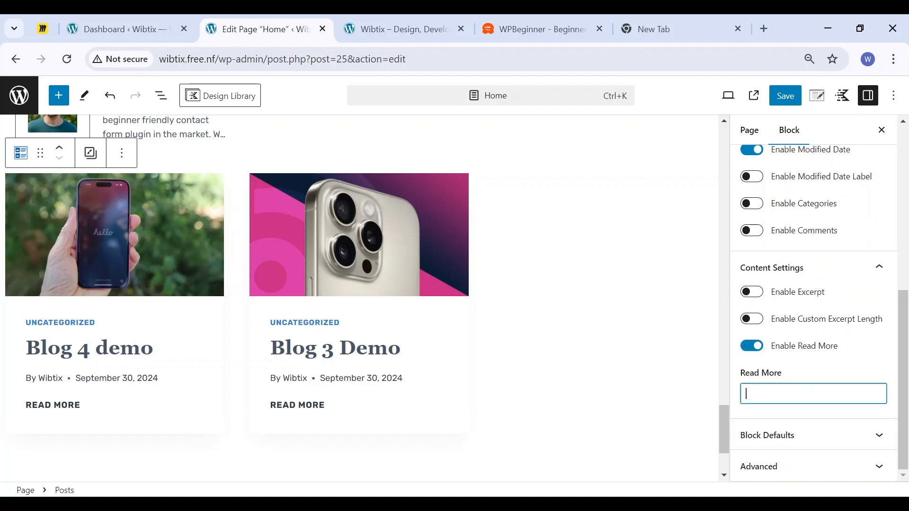
Look over the Posts block's meta and content settings and the updated post cards on the page
scroll(778, 406, "up", 7)
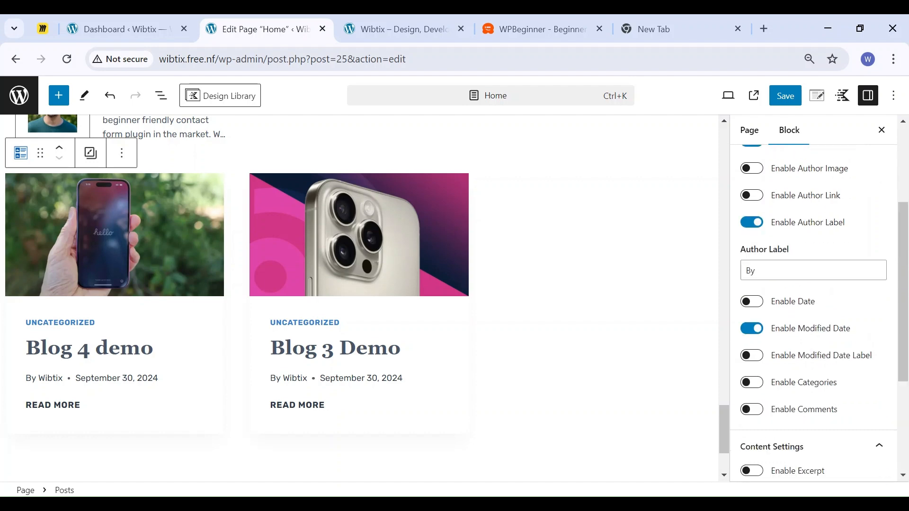
scroll(778, 405, "down", 2)
scroll(778, 405, "down", 5)
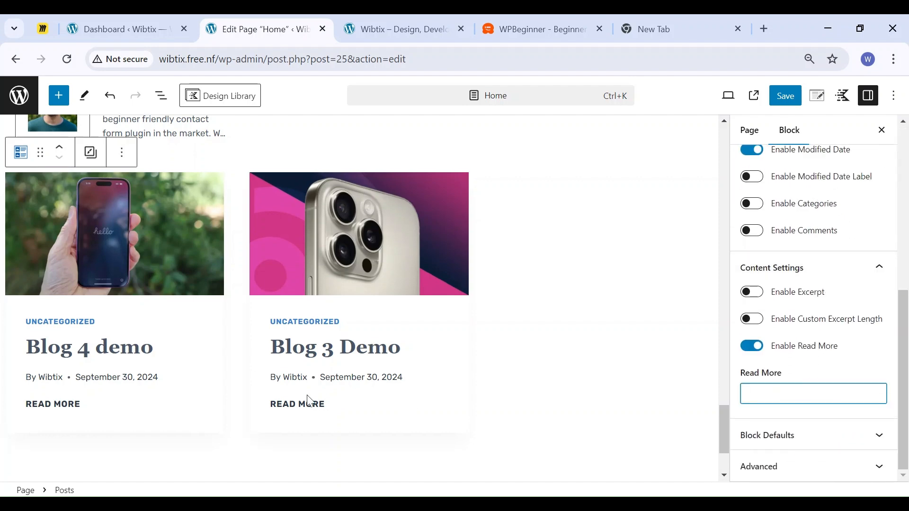
scroll(327, 393, "down", 3)
scroll(436, 396, "up", 7)
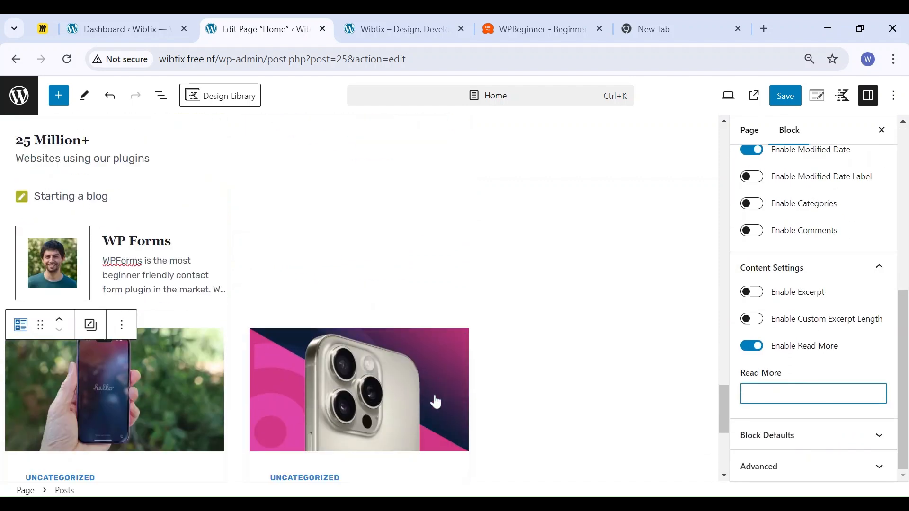
scroll(434, 400, "down", 7)
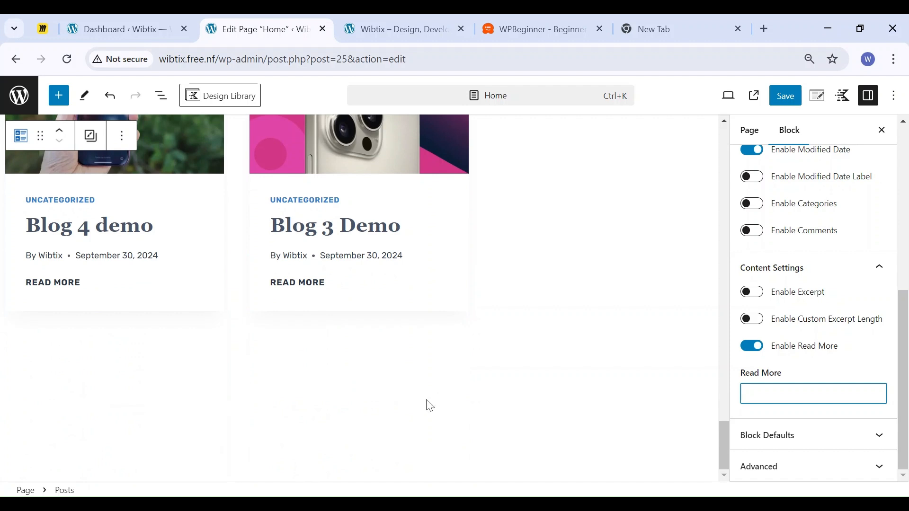